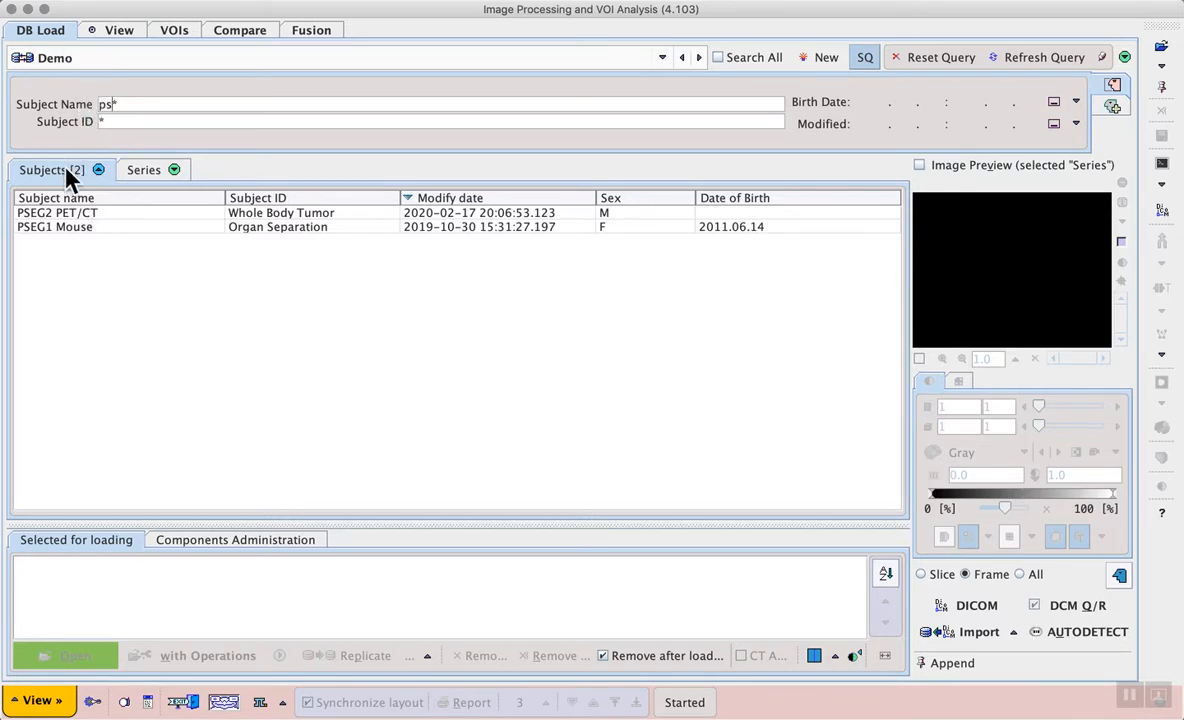
Step: Filter the Demo database to subject names matching ps* and list the series of subject PSEG2 PET/CT
type("*")
left_click(66, 213)
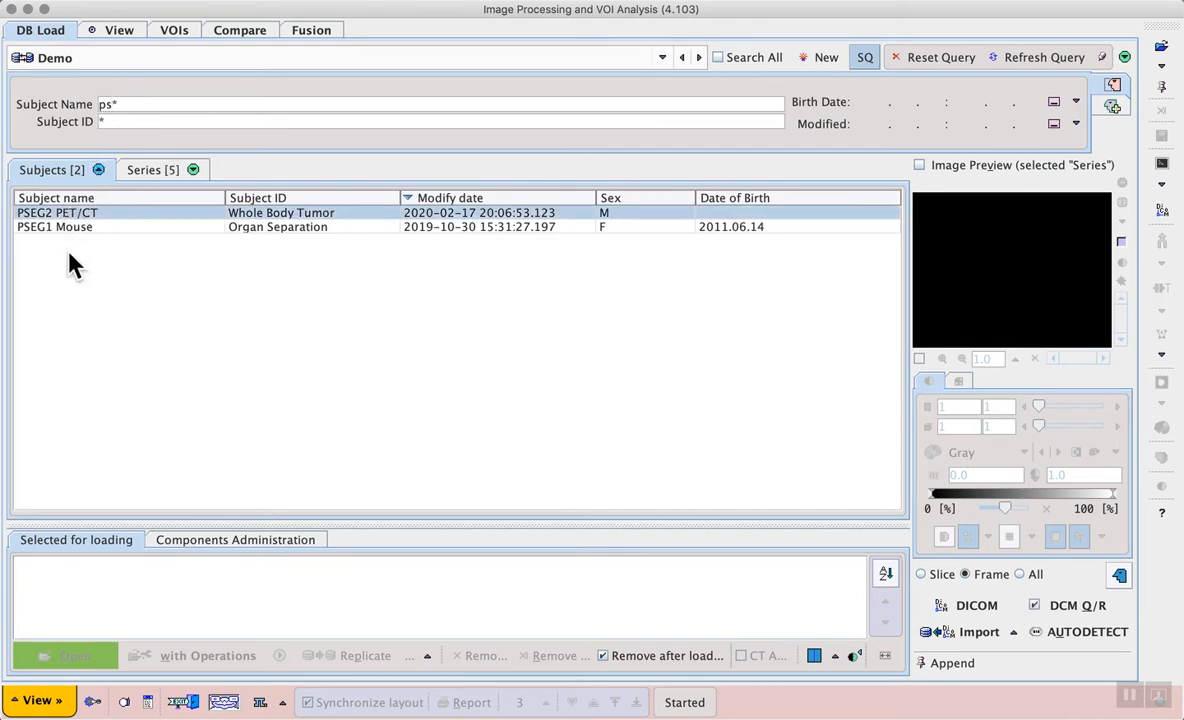
left_click(155, 170)
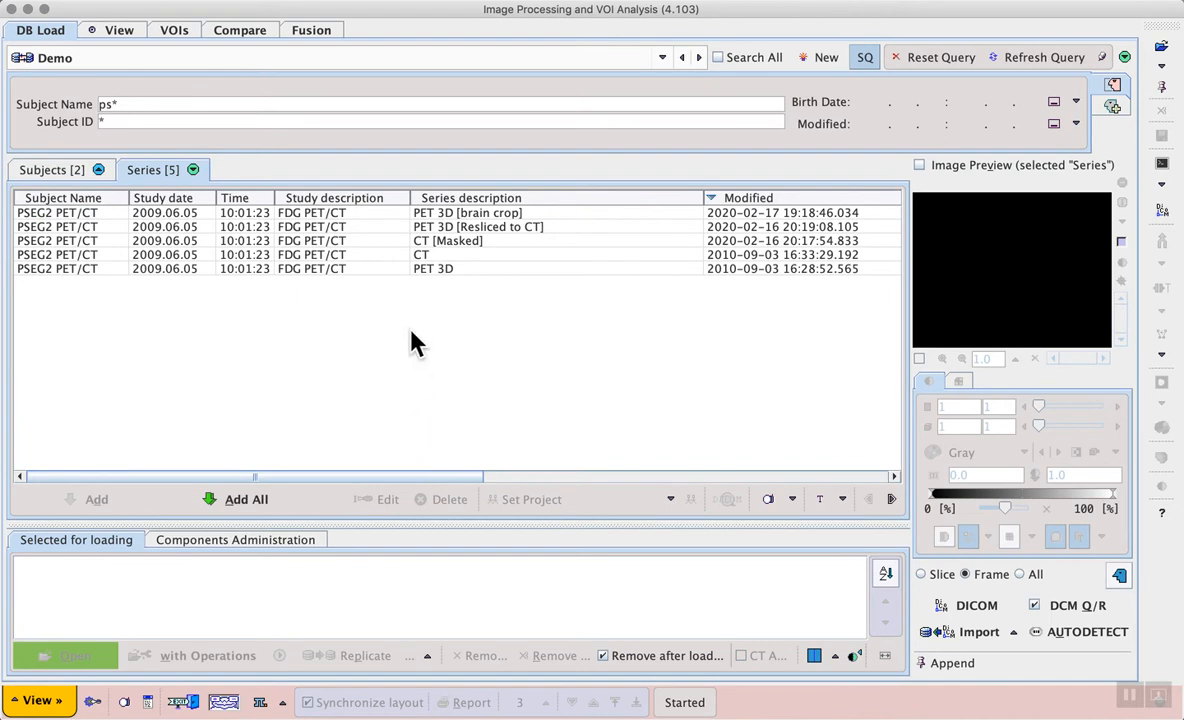
Step: Add the PET 3D series to the loading selection and open it for viewing
left_click(475, 268)
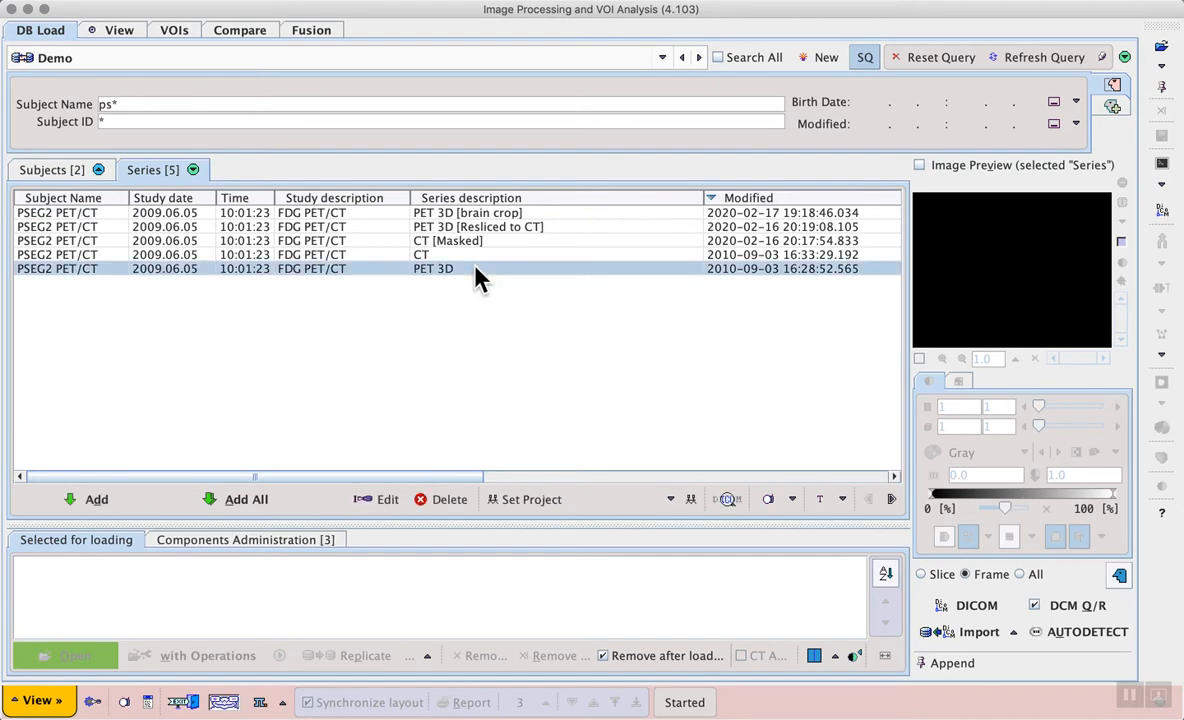
left_click(120, 498)
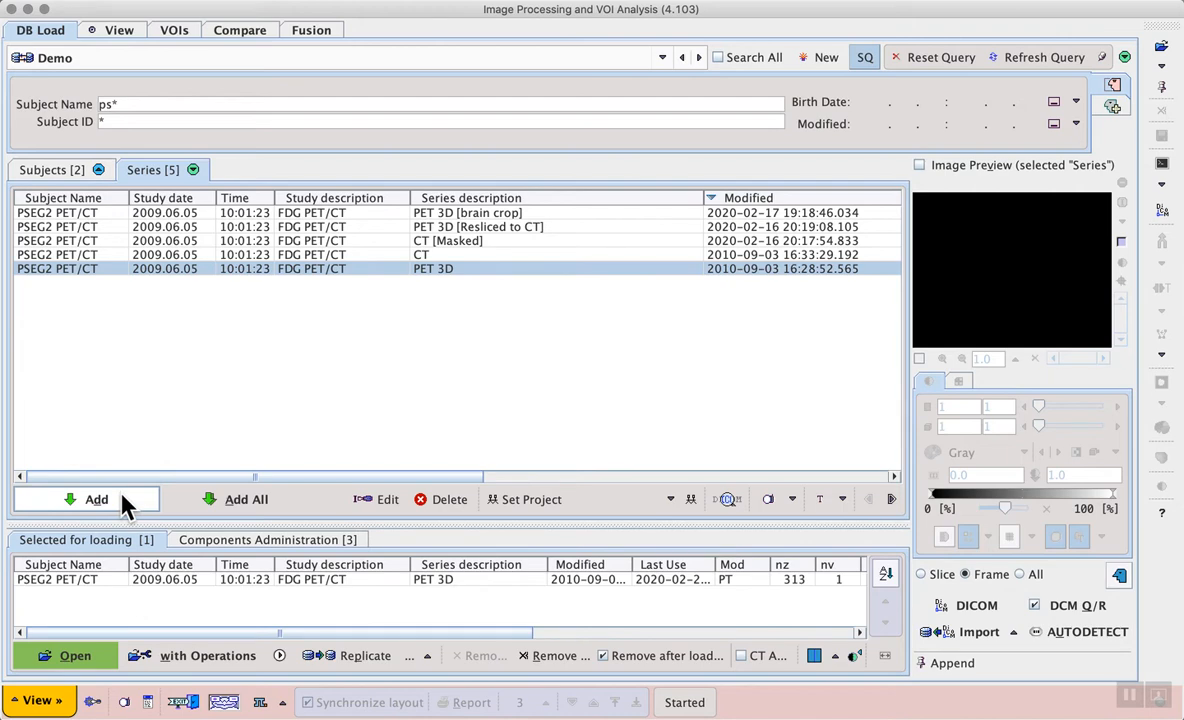
left_click(80, 670)
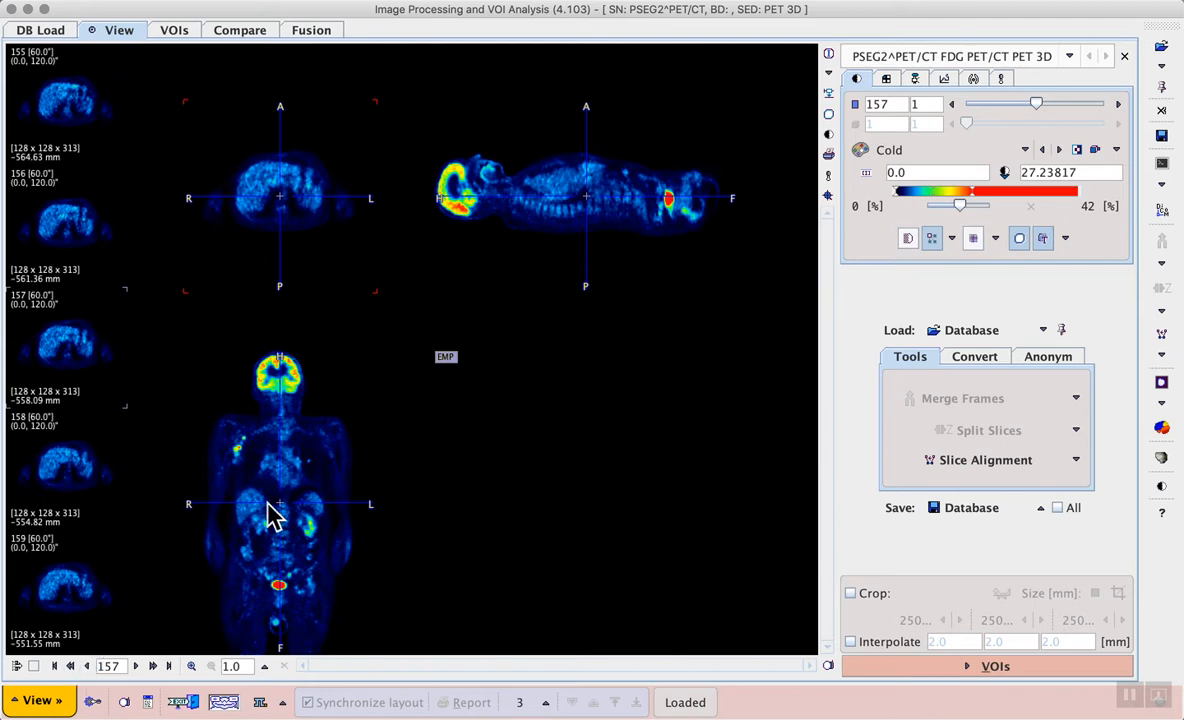
Step: Show a maximum intensity projection in the empty view quadrant with an inverted Gray color table
left_click(445, 357)
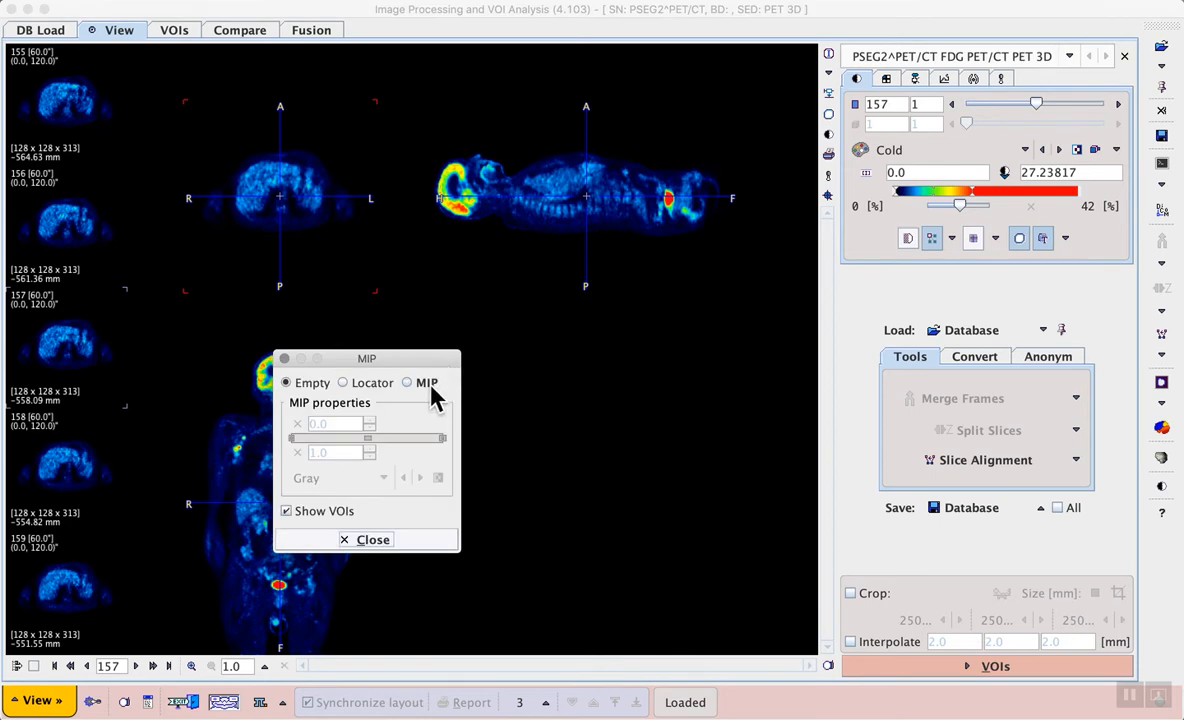
left_click(409, 383)
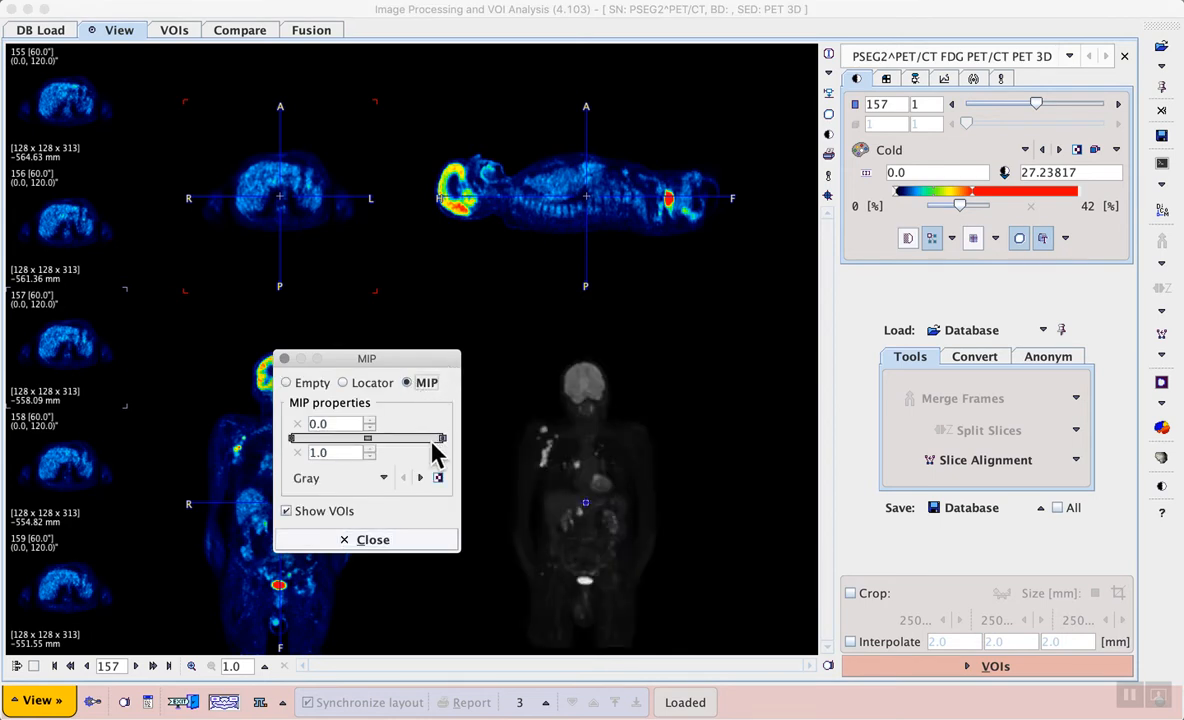
left_click(438, 479)
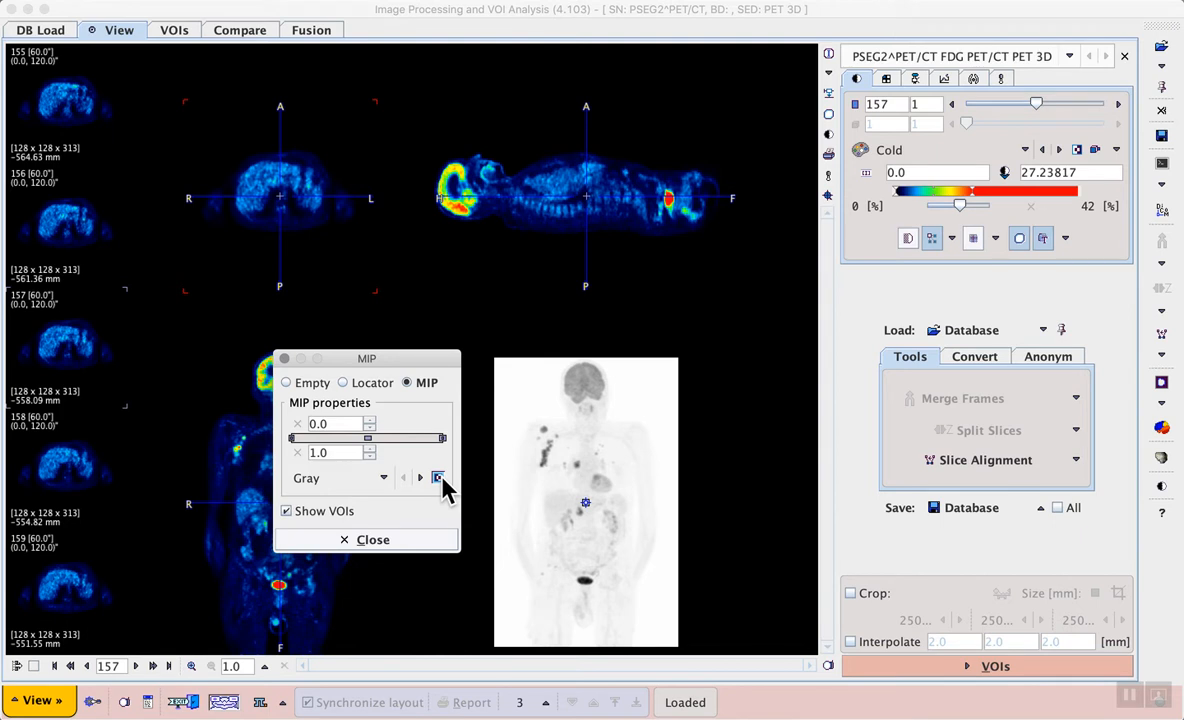
left_click(422, 545)
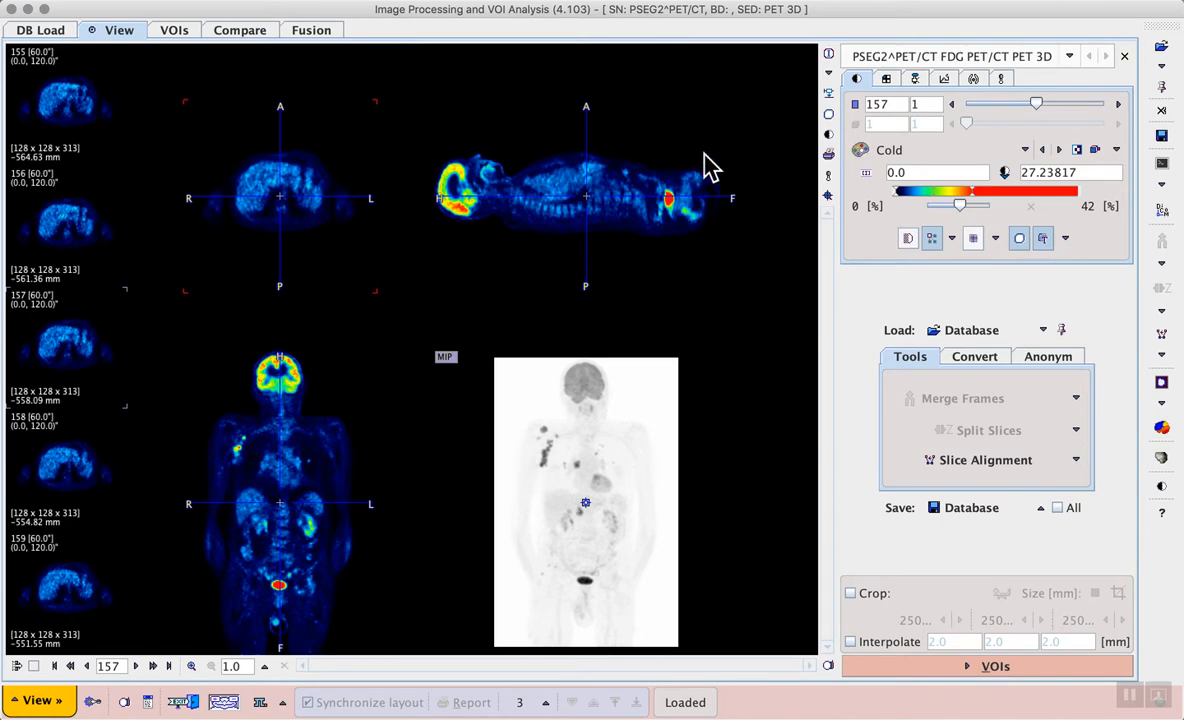
Step: Review the PET series' study information and its SUV parameters, and leave them without saving edits
left_click(832, 55)
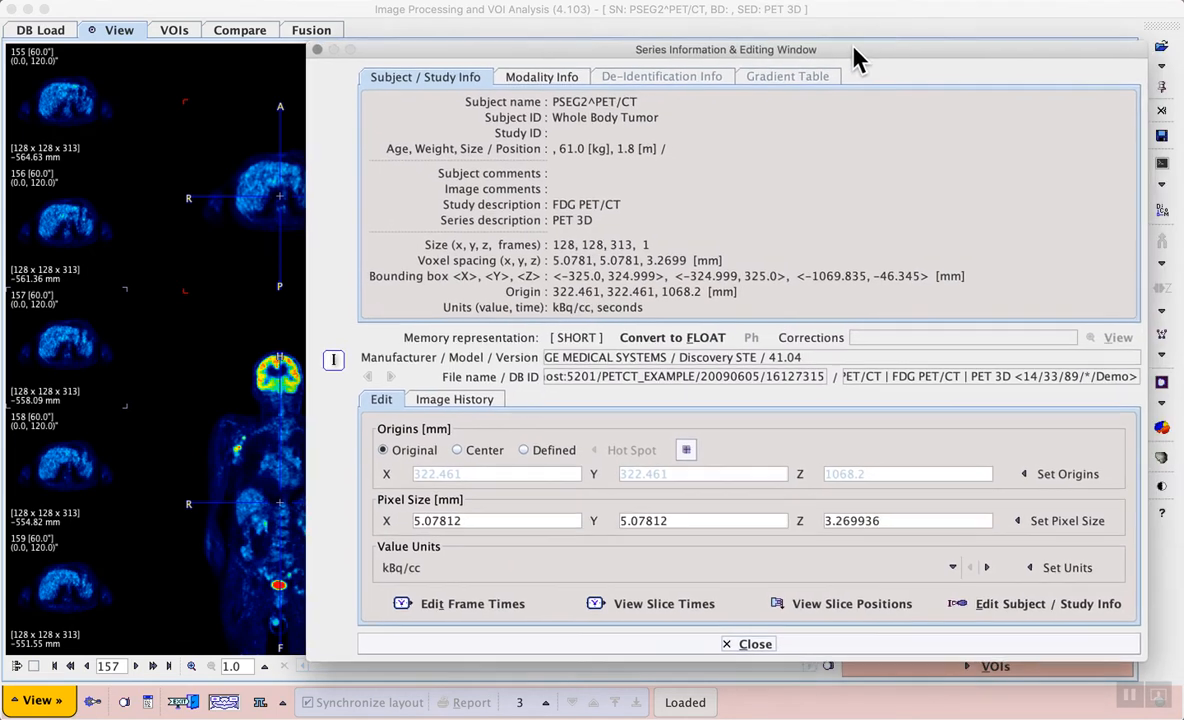
left_click_drag(852, 47, 834, 38)
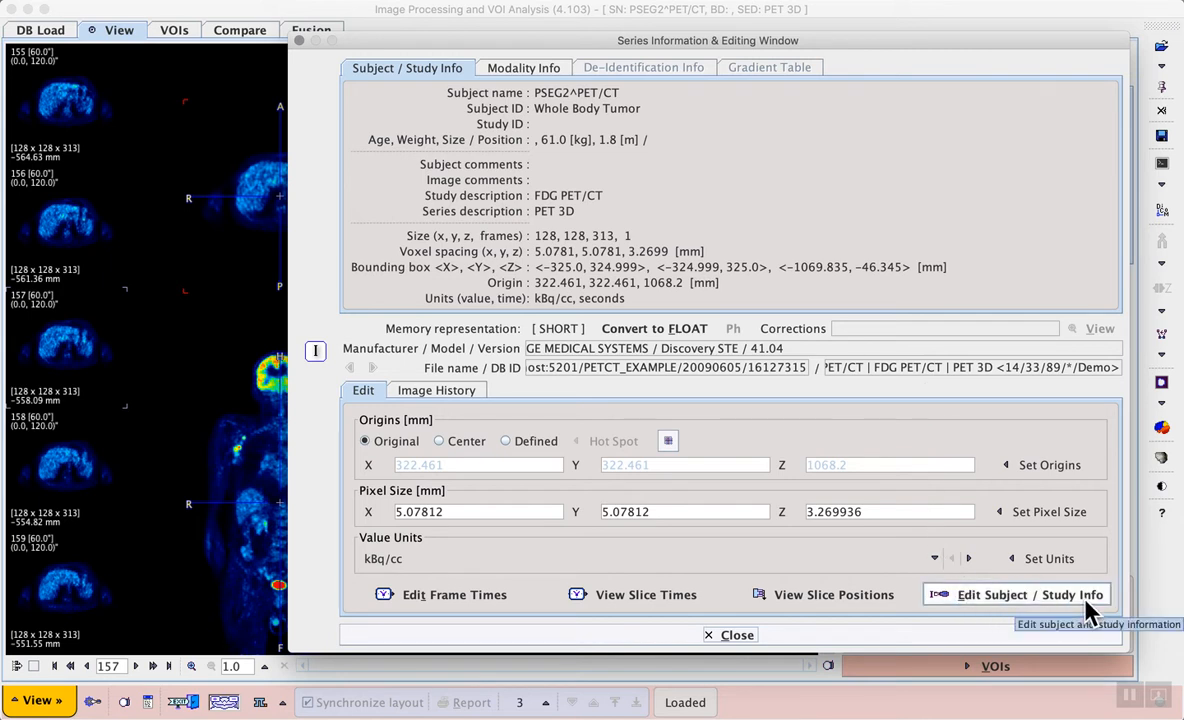
left_click(1050, 600)
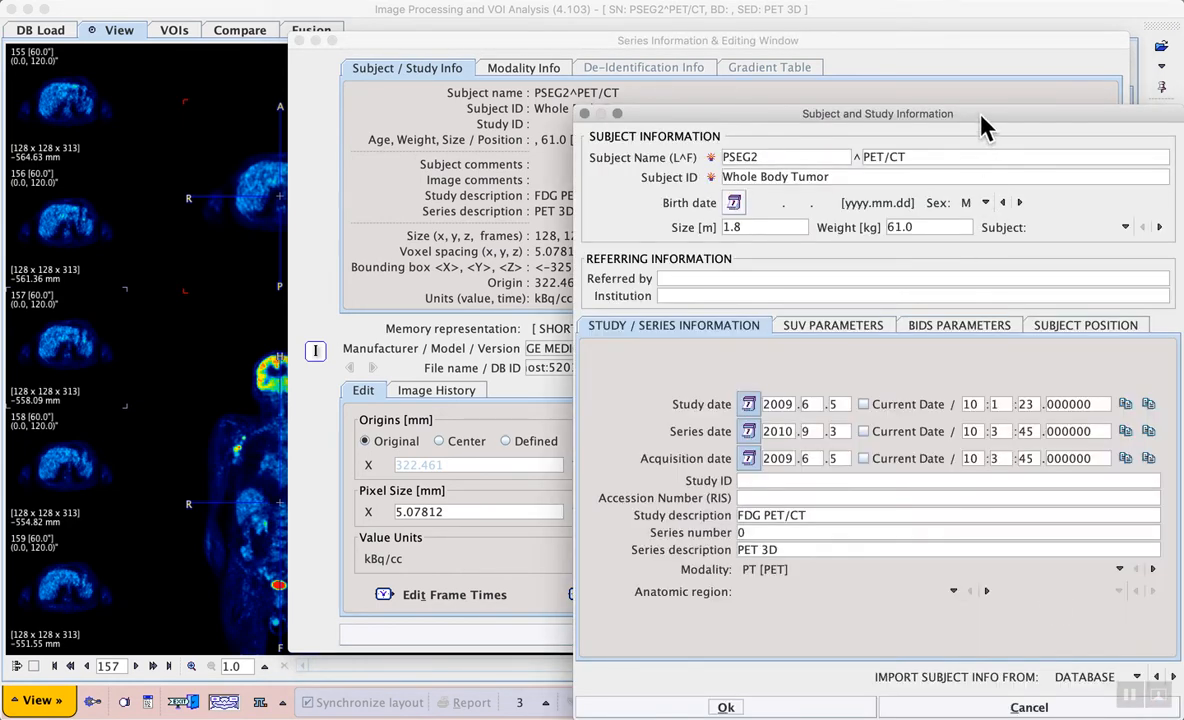
left_click_drag(980, 126, 830, 85)
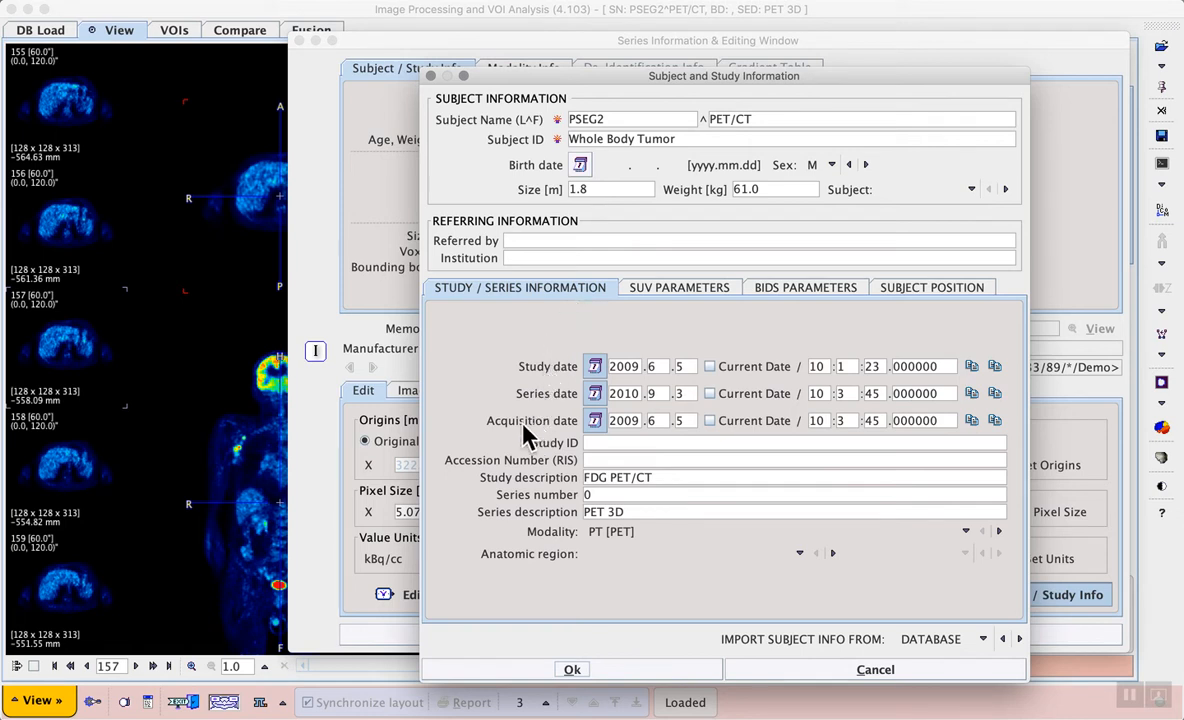
left_click(693, 298)
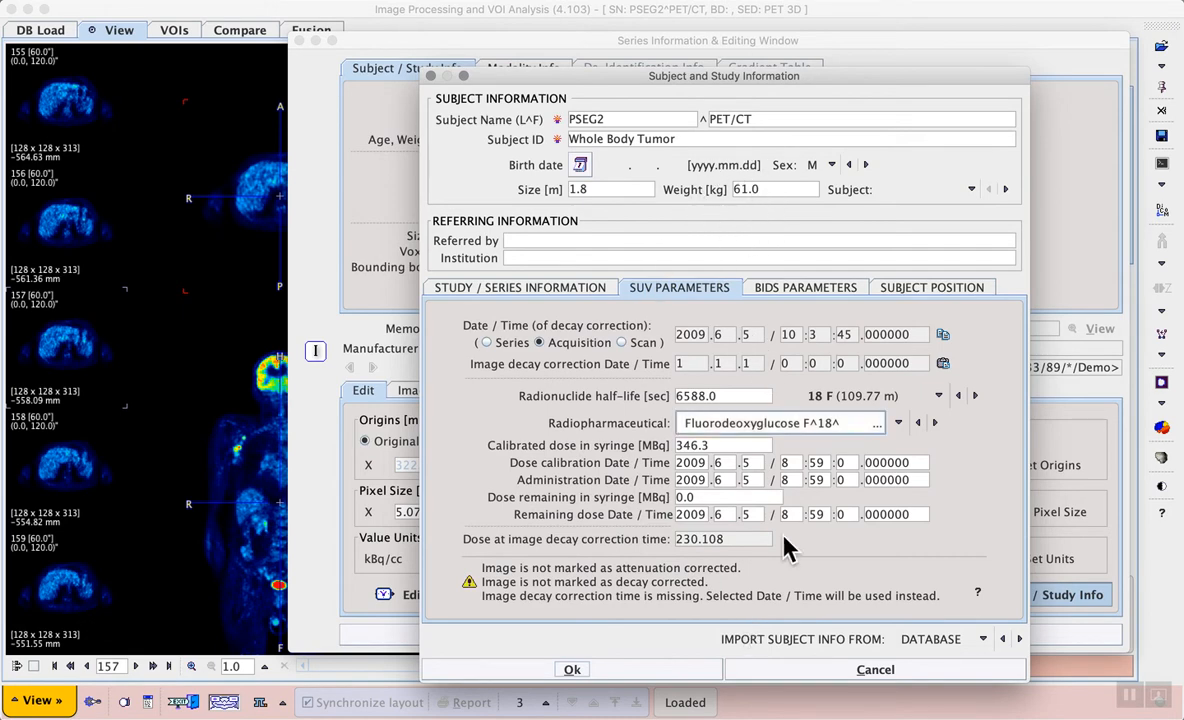
left_click(803, 670)
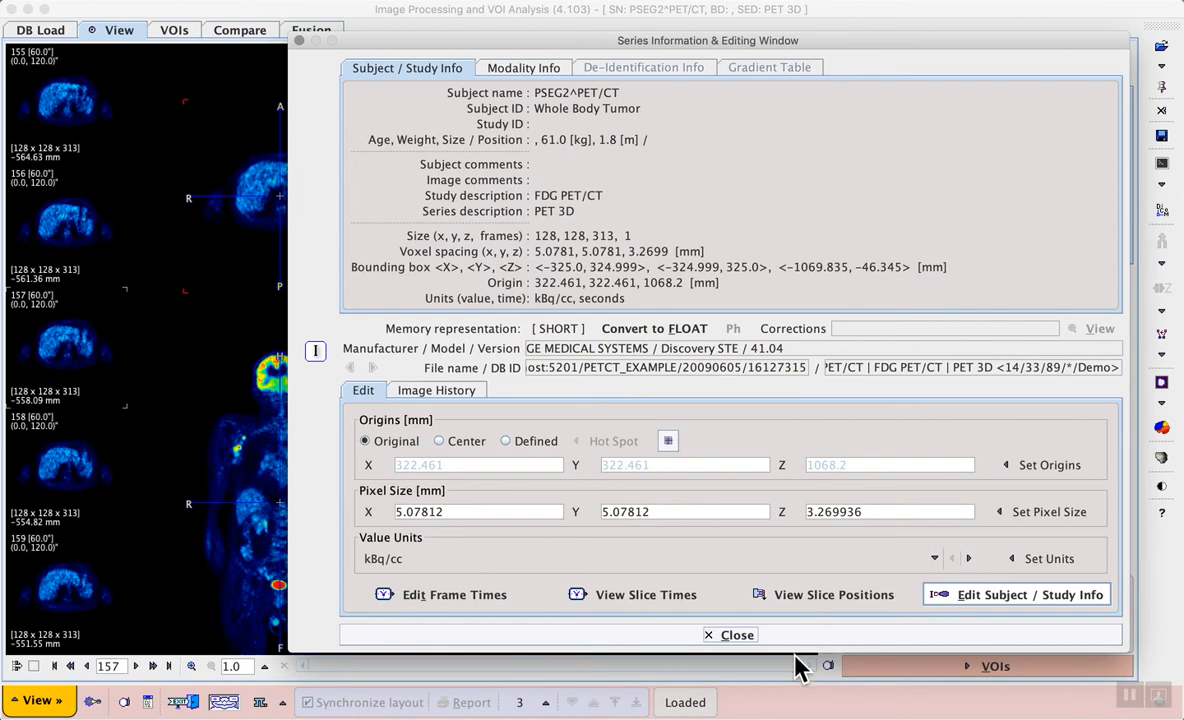
left_click(772, 638)
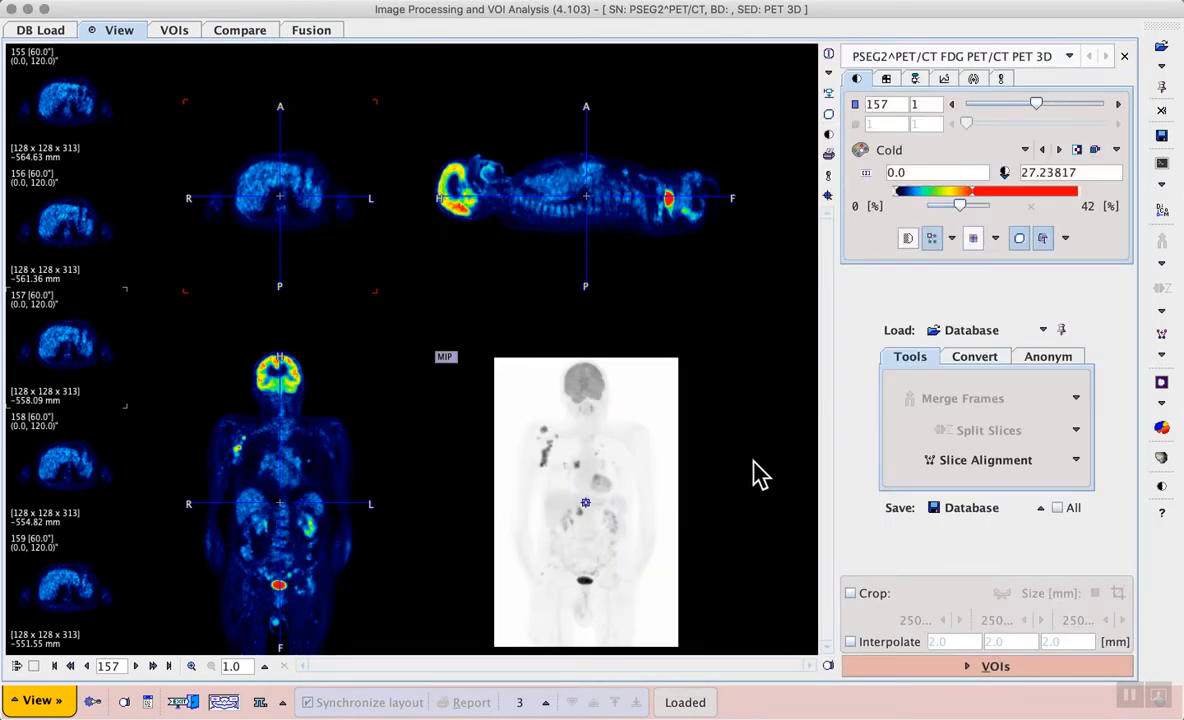
Step: Go to VOI analysis, zoom the views to factor 6 and center the cursor on the hot lesion in the chest
left_click(1129, 694)
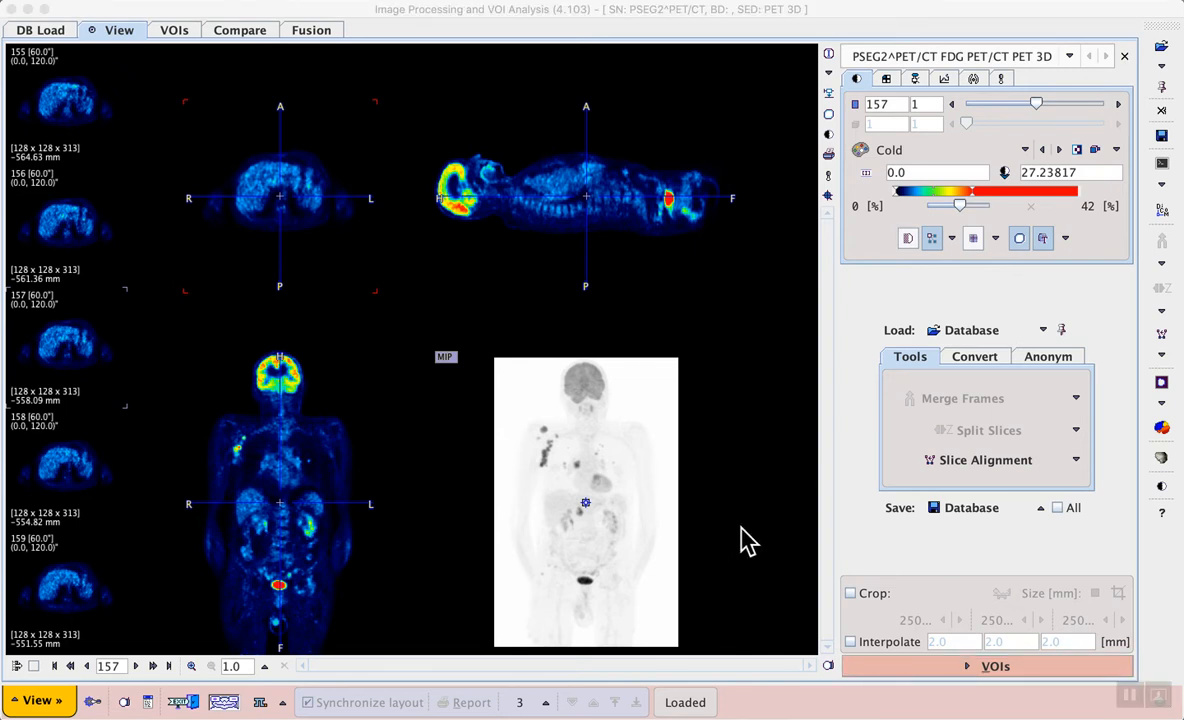
left_click(922, 668)
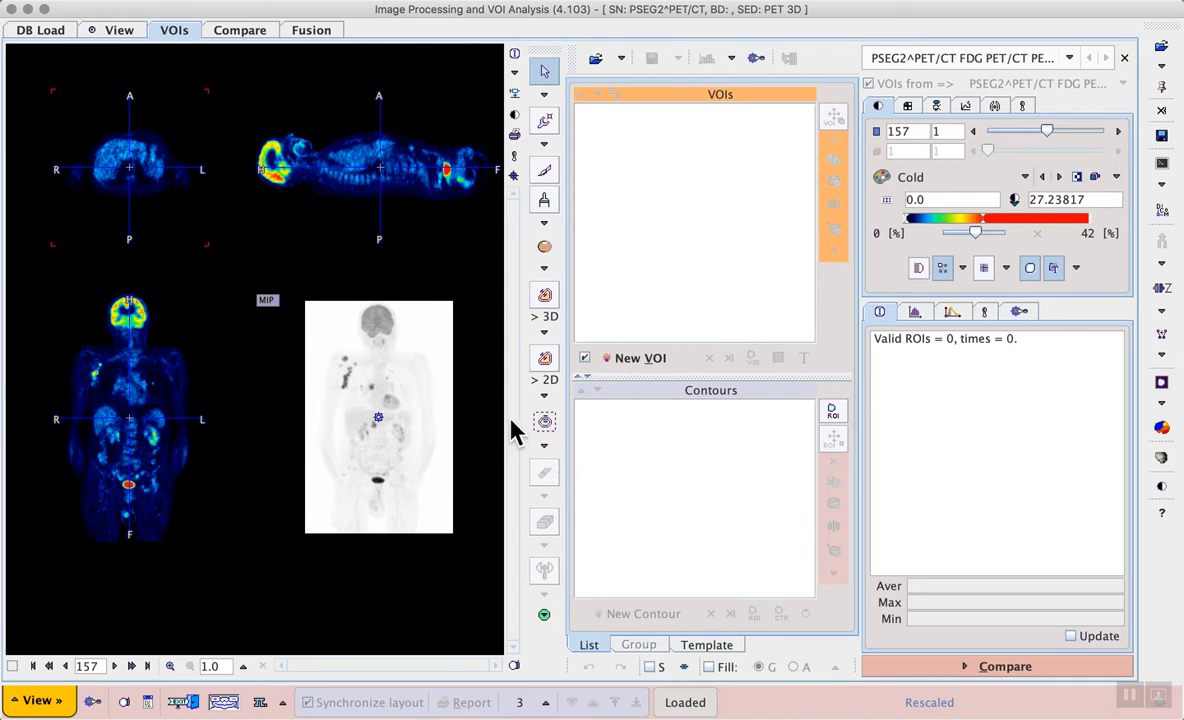
left_click(371, 388)
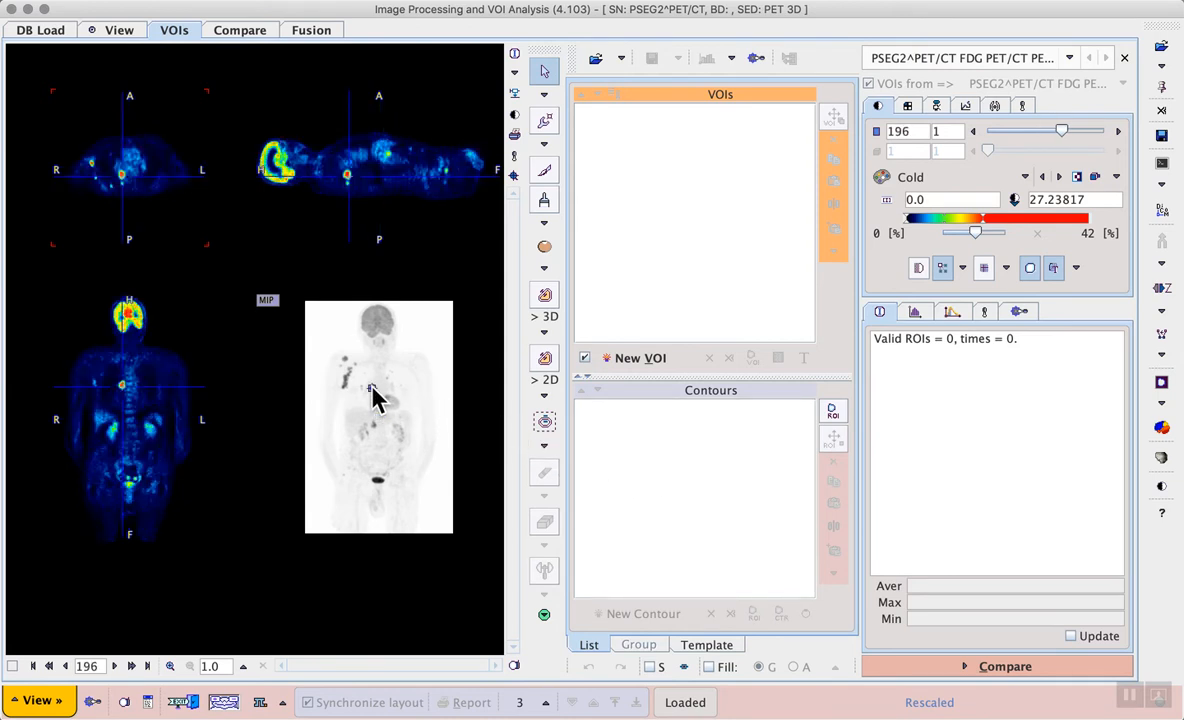
left_click(243, 667)
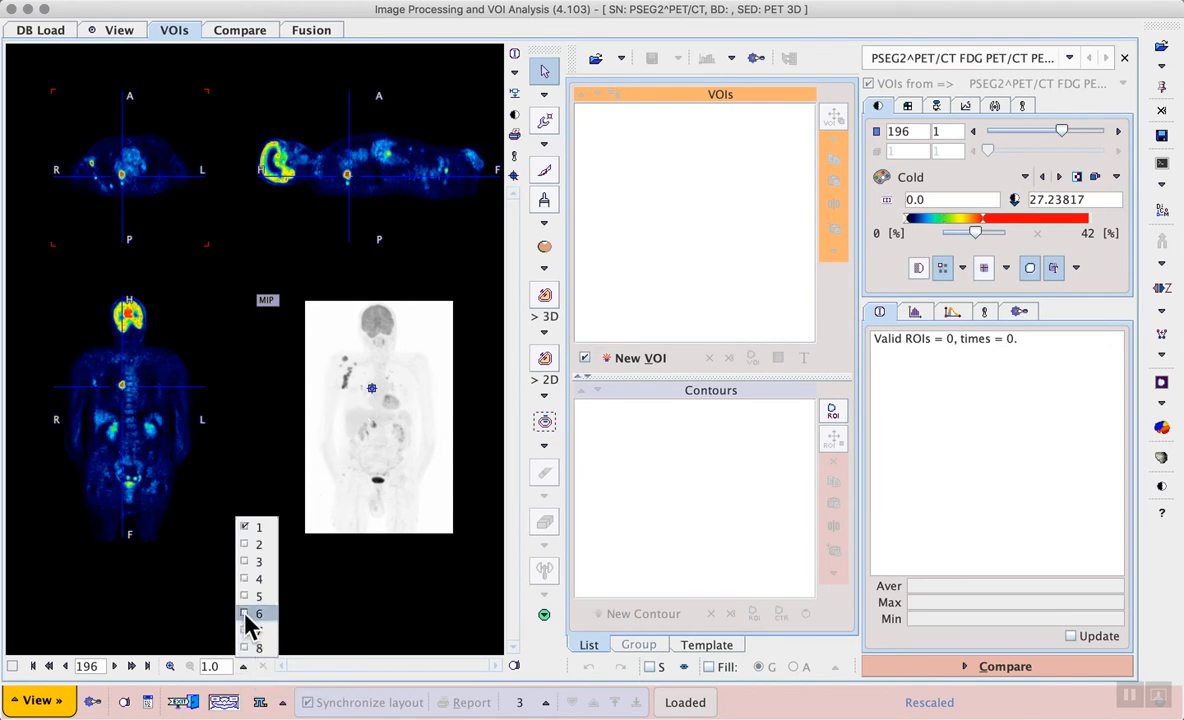
left_click(260, 613)
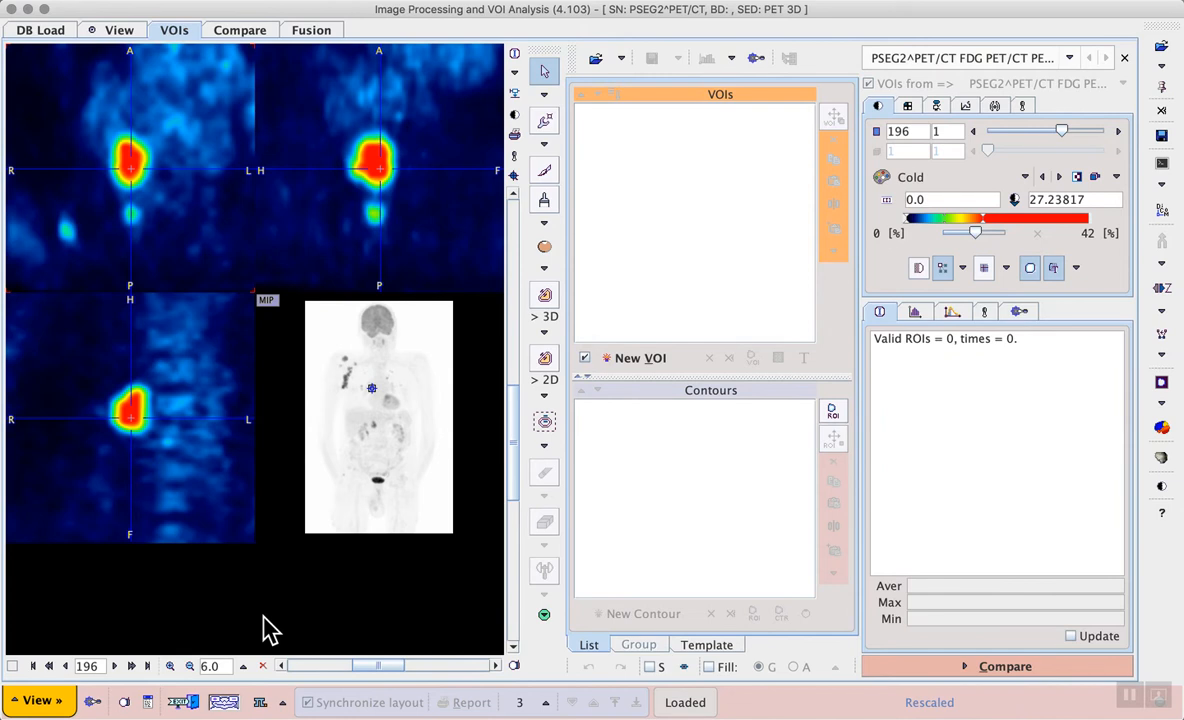
left_click(132, 412)
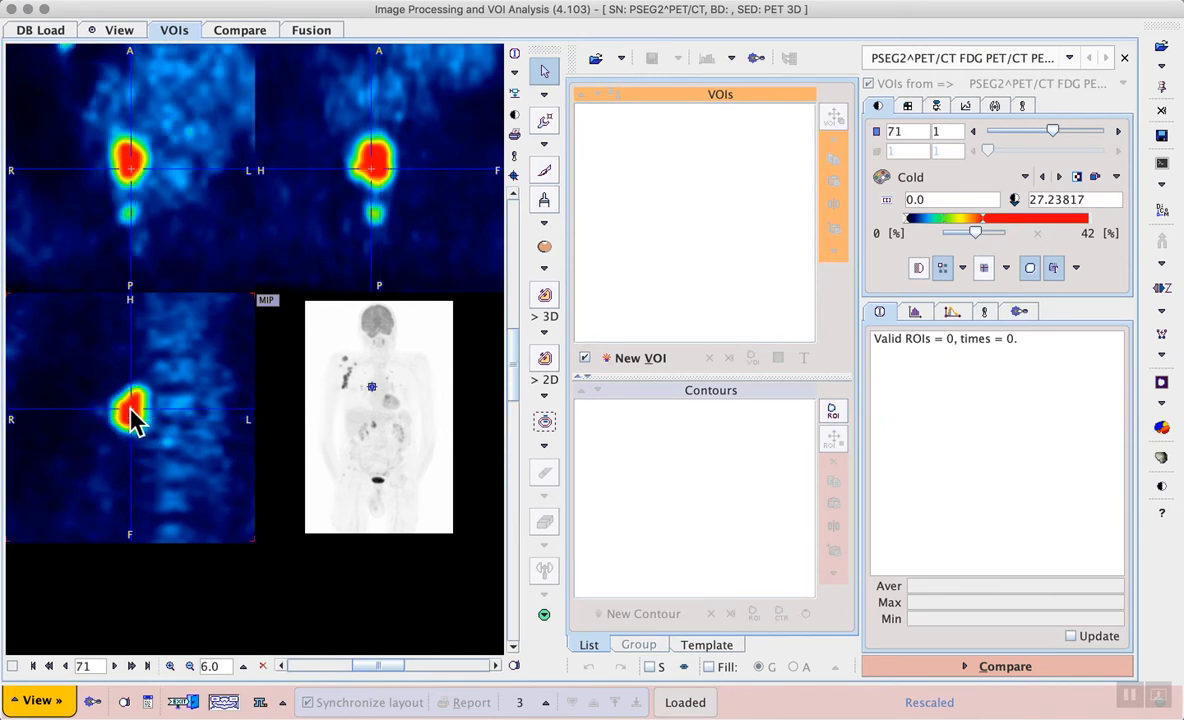
left_click(130, 160)
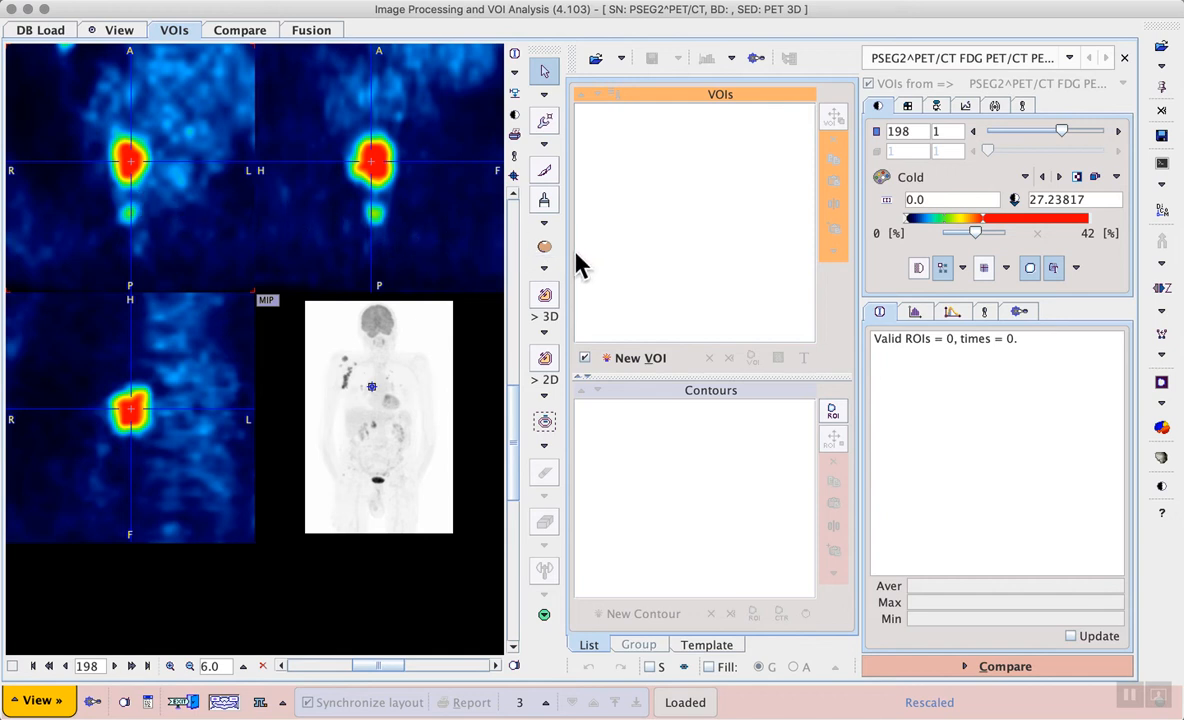
Step: Create a spherical VOI with a 25 mm radius at the cursor location around the chest lesion
left_click(545, 248)
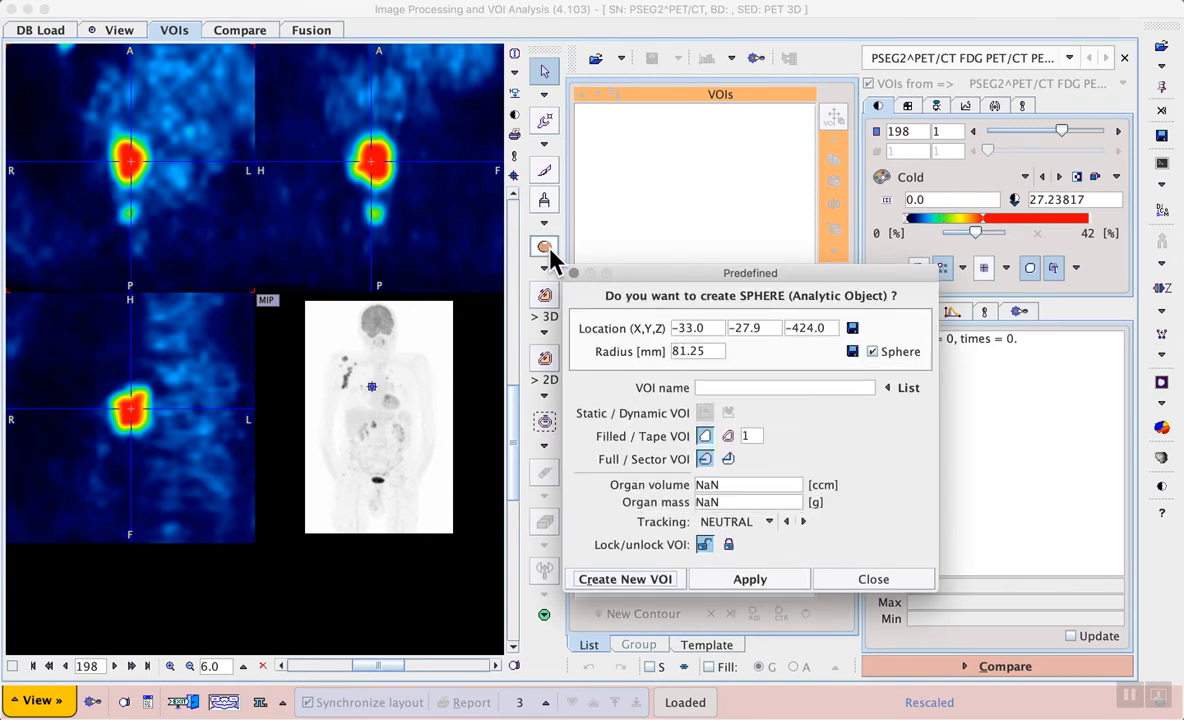
double_click(697, 351)
type("25")
left_click(655, 587)
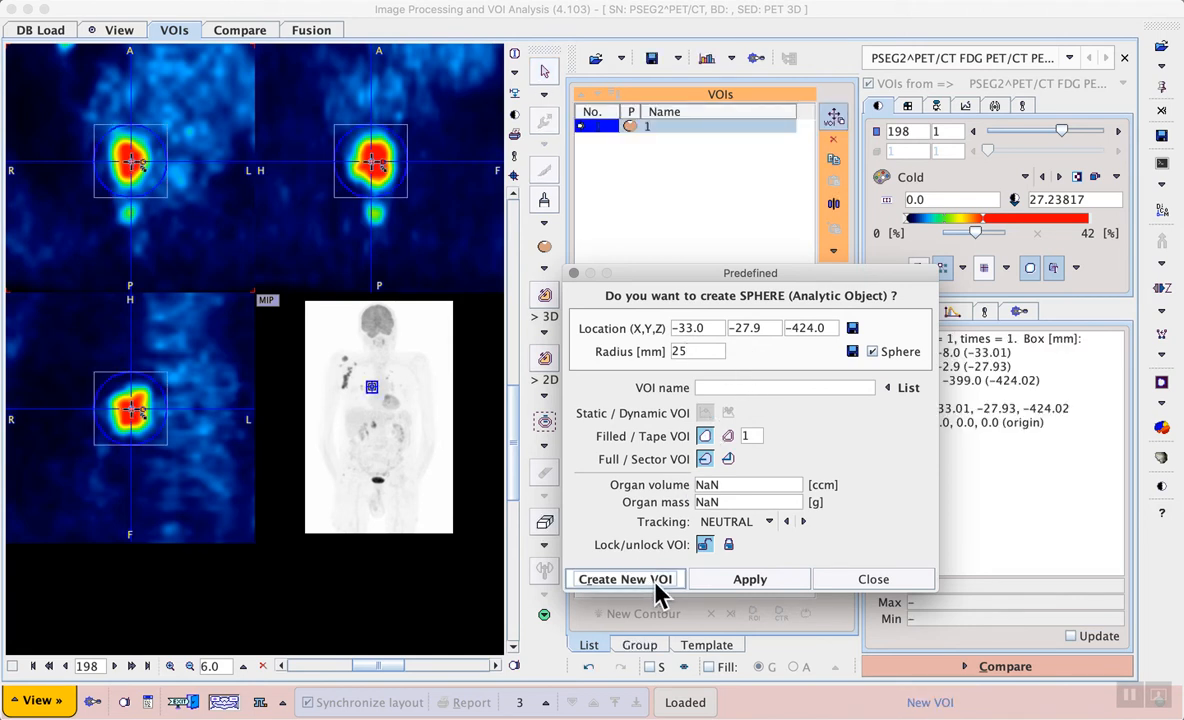
left_click(843, 583)
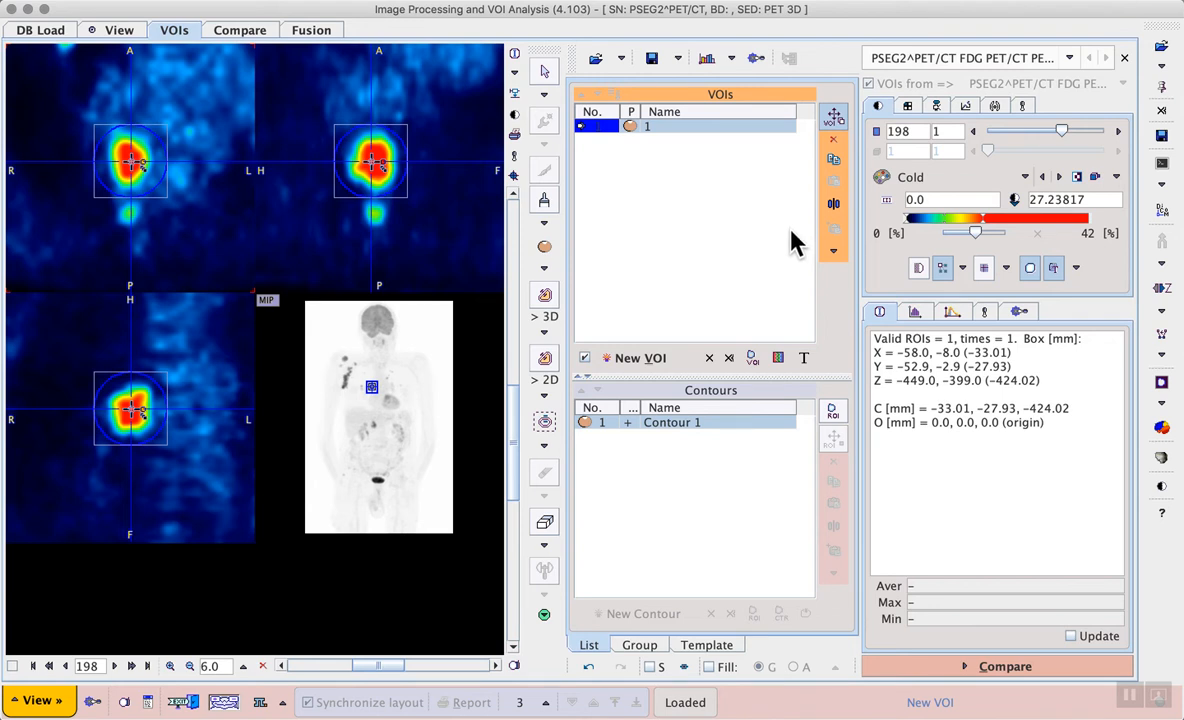
left_click(888, 208)
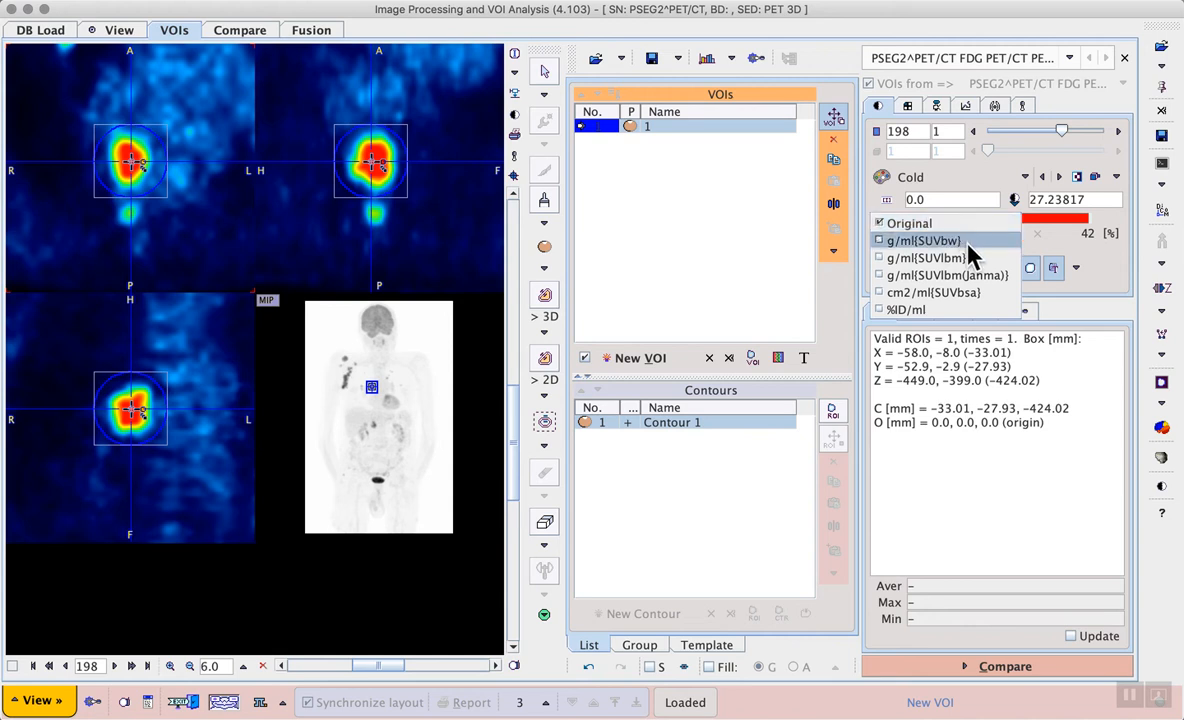
left_click(737, 257)
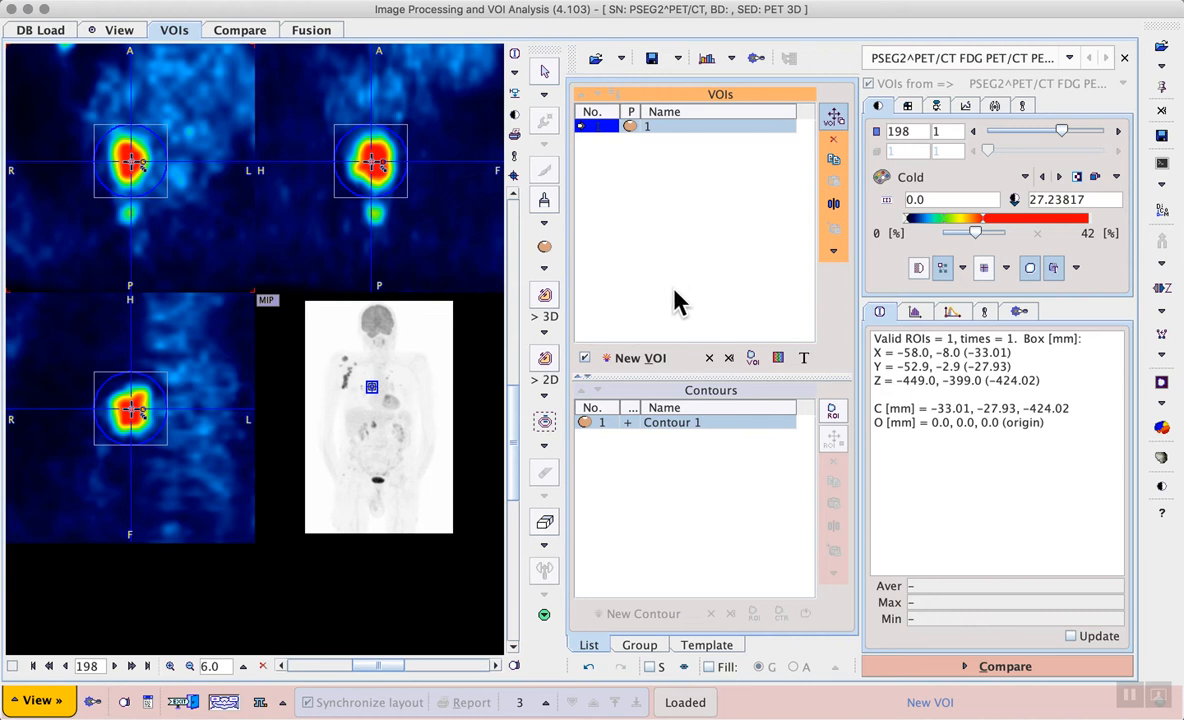
Step: Start iso-contouring within the selected sphere VOI and apply the default threshold settings
left_click(546, 423)
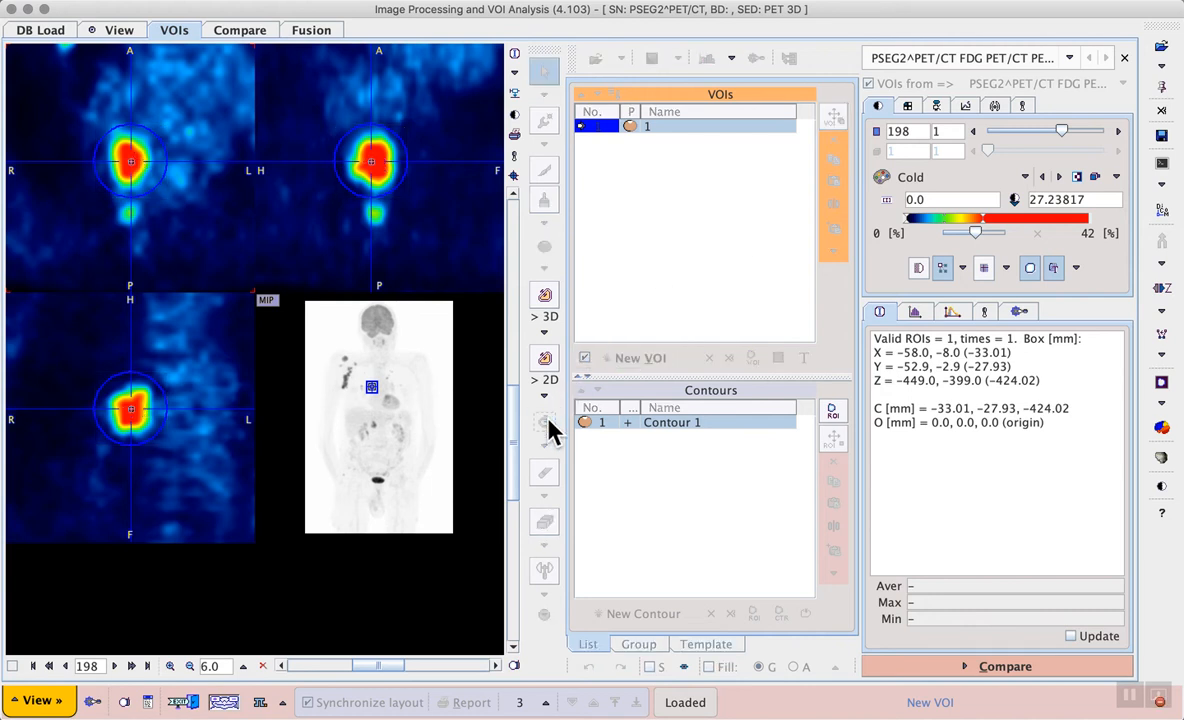
left_click_drag(674, 349, 606, 216)
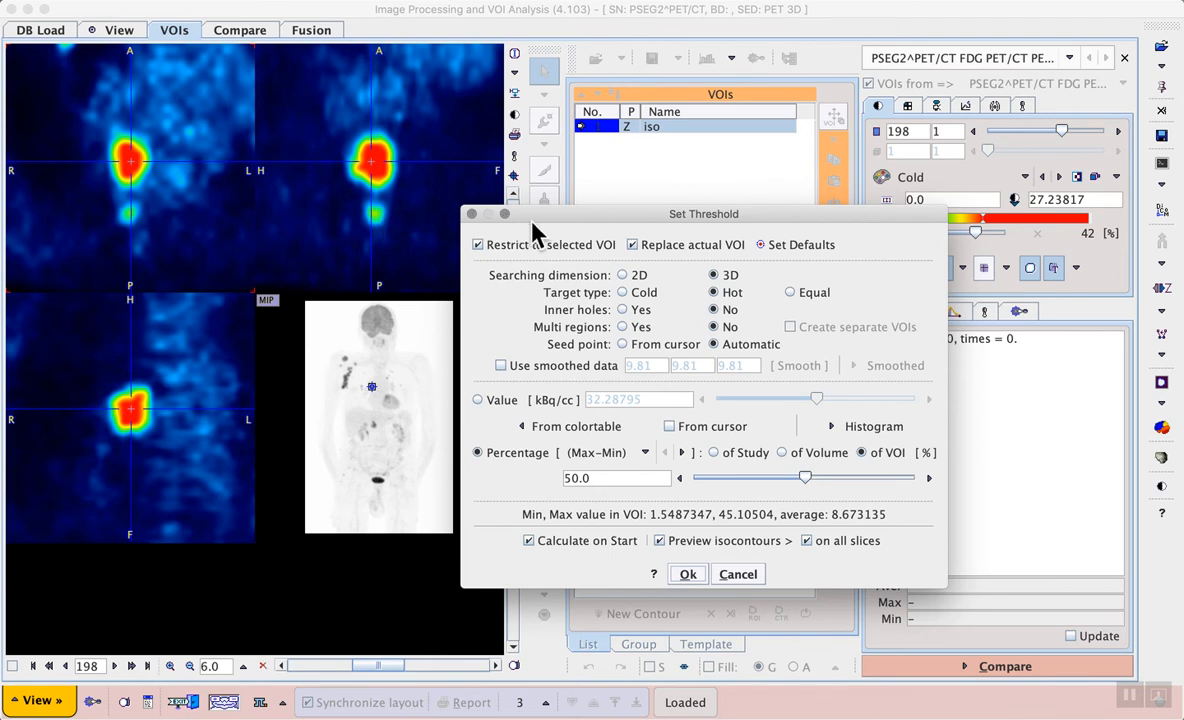
left_click(814, 247)
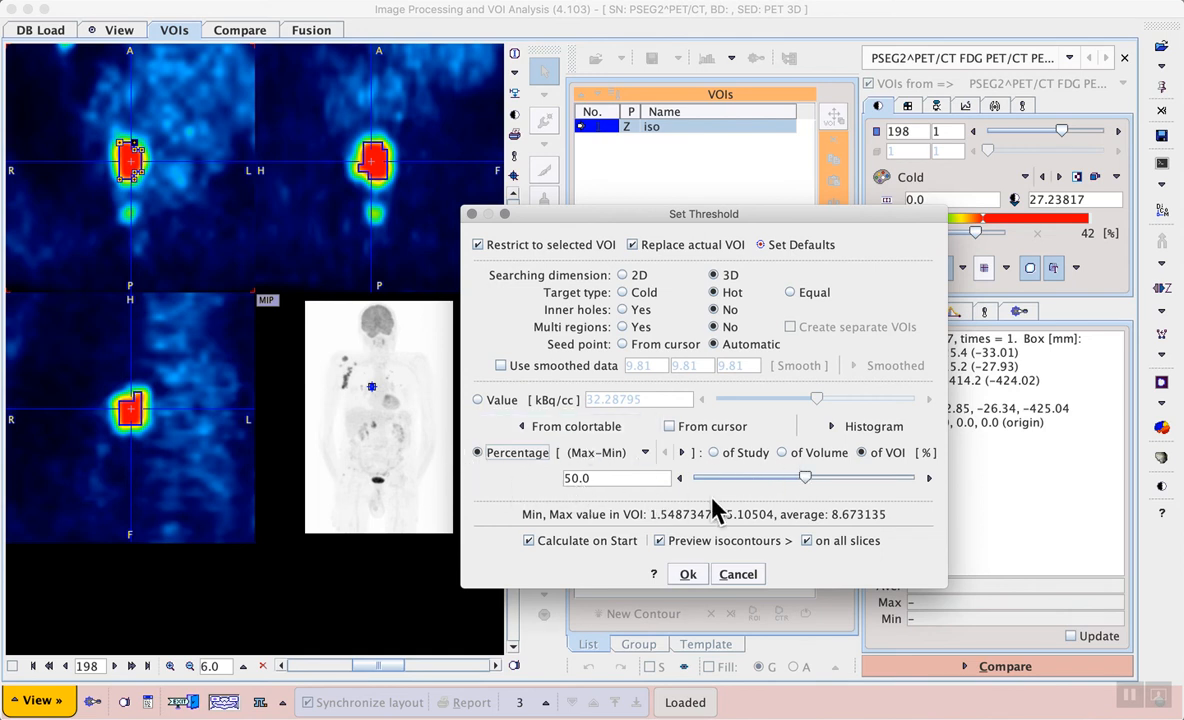
Step: Switch the iso-contour threshold from percentage to absolute value and set the image units to g/ml{SUVbw}
left_click(480, 401)
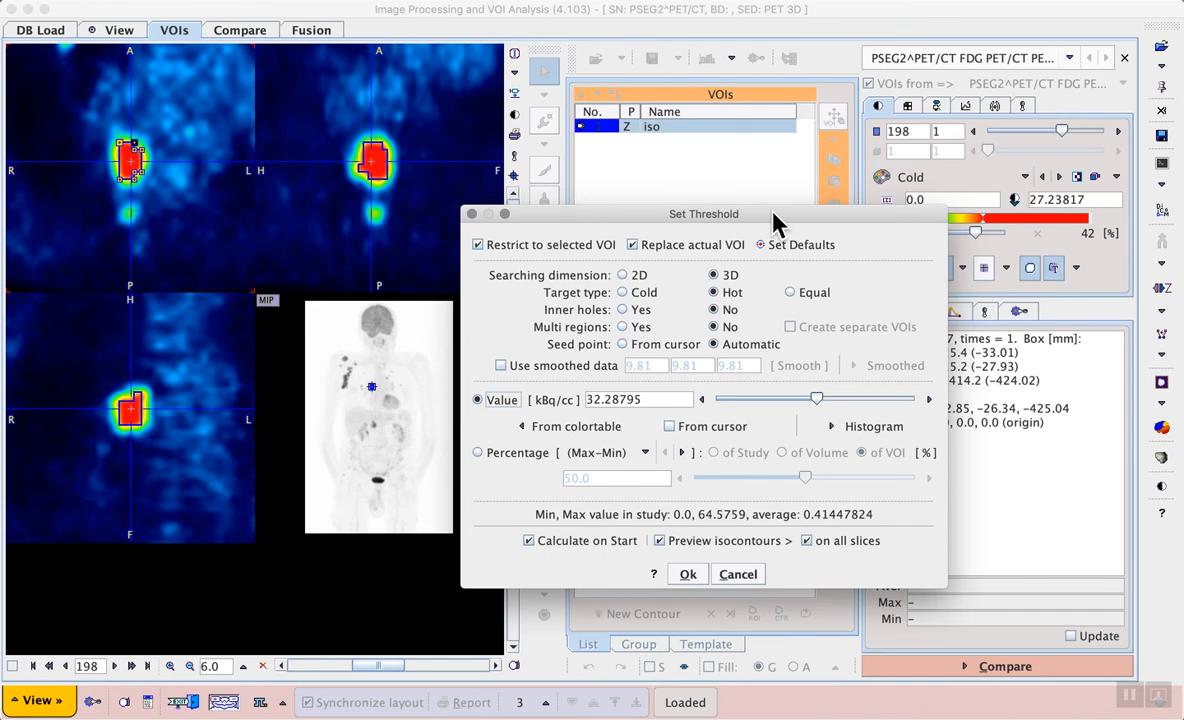
left_click_drag(777, 219, 743, 258)
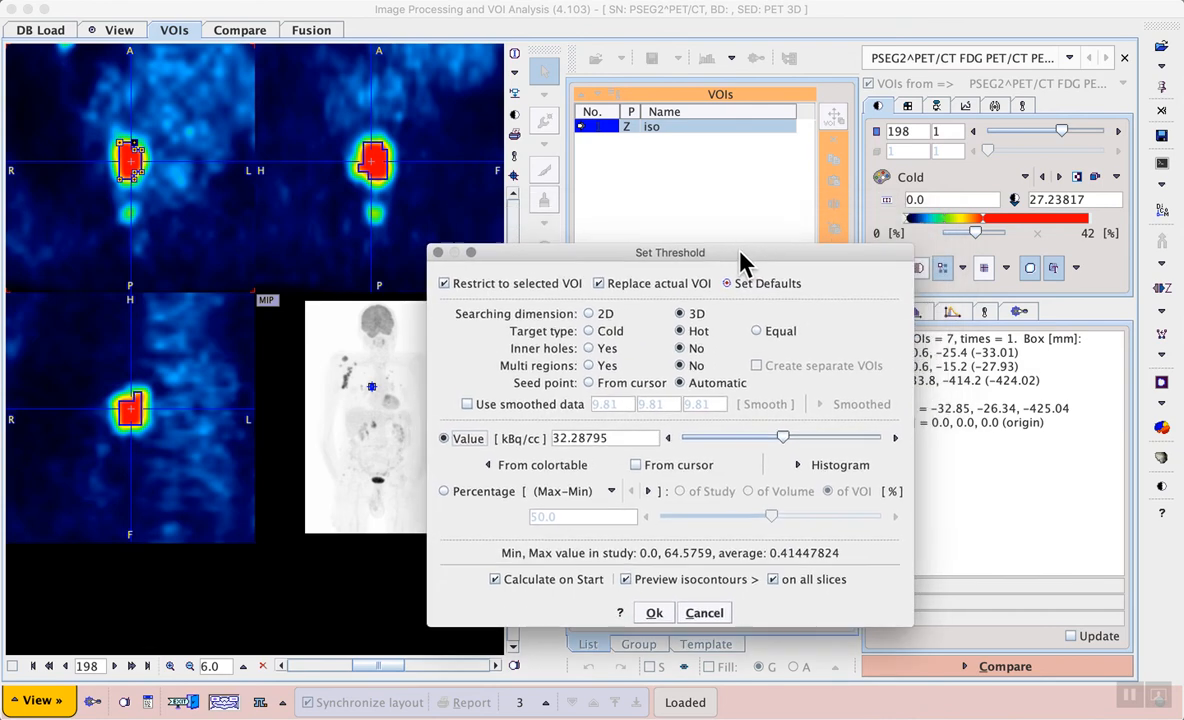
left_click(886, 202)
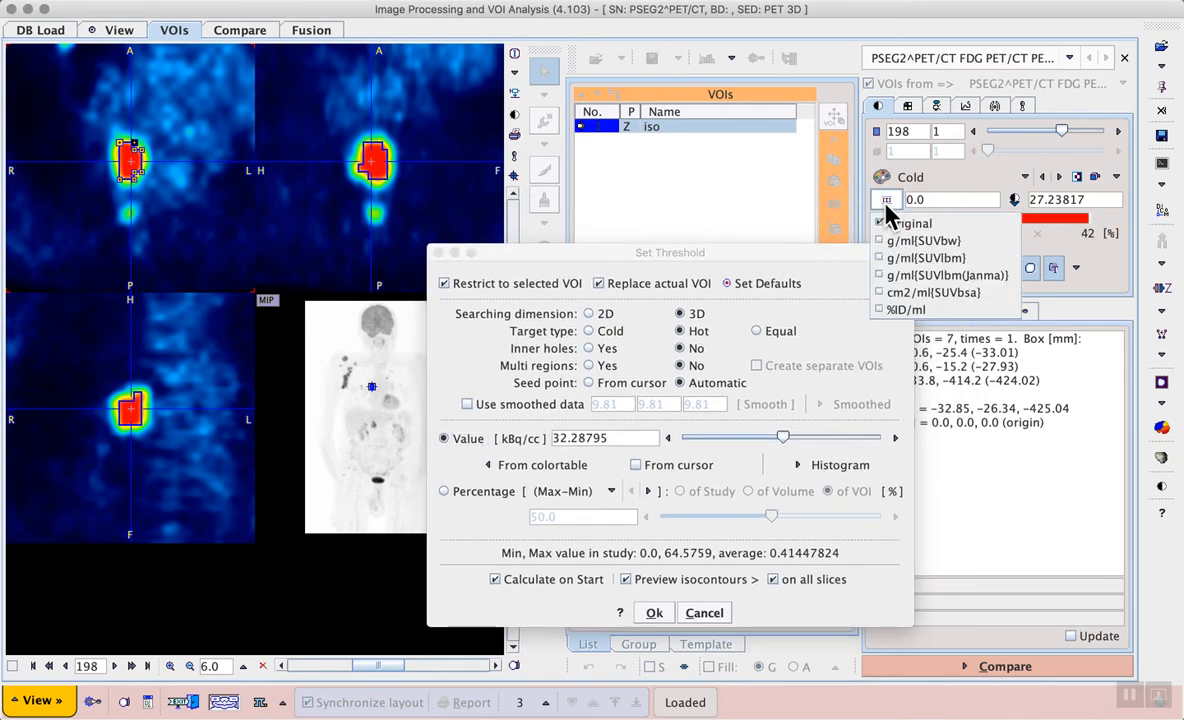
left_click(966, 240)
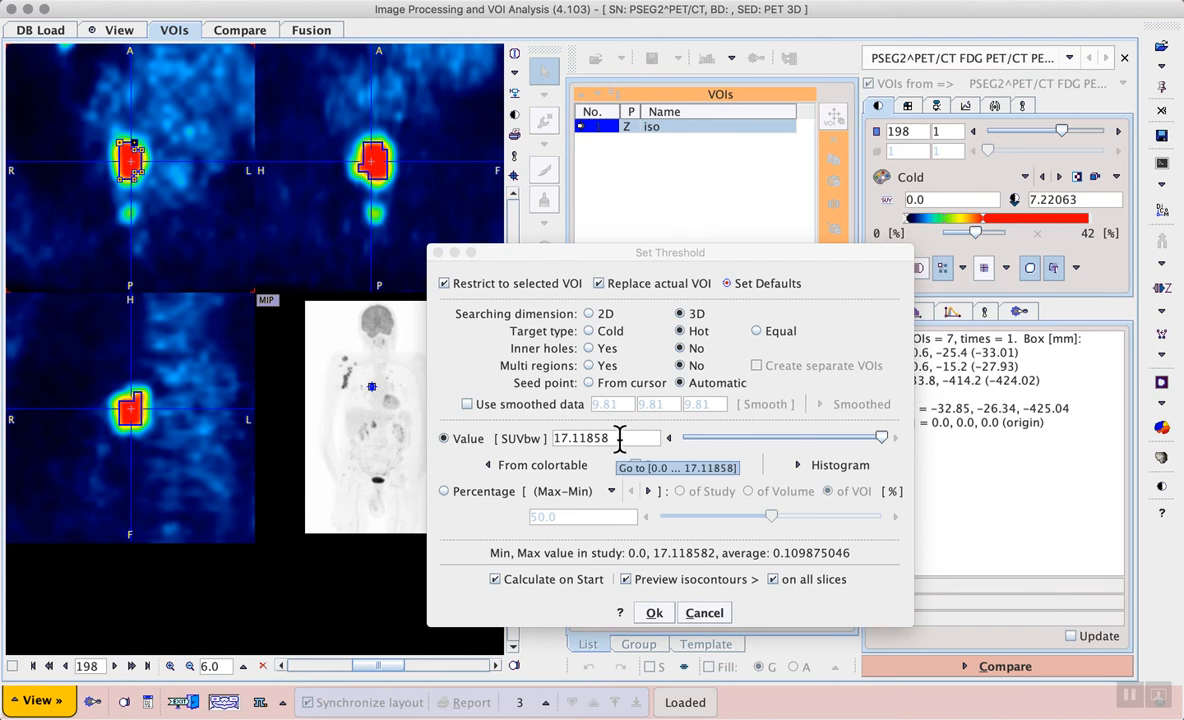
Step: Set the iso-contour threshold to an absolute value of 5 SUVbw and apply it to the selected chest lesion VOI
double_click(620, 438)
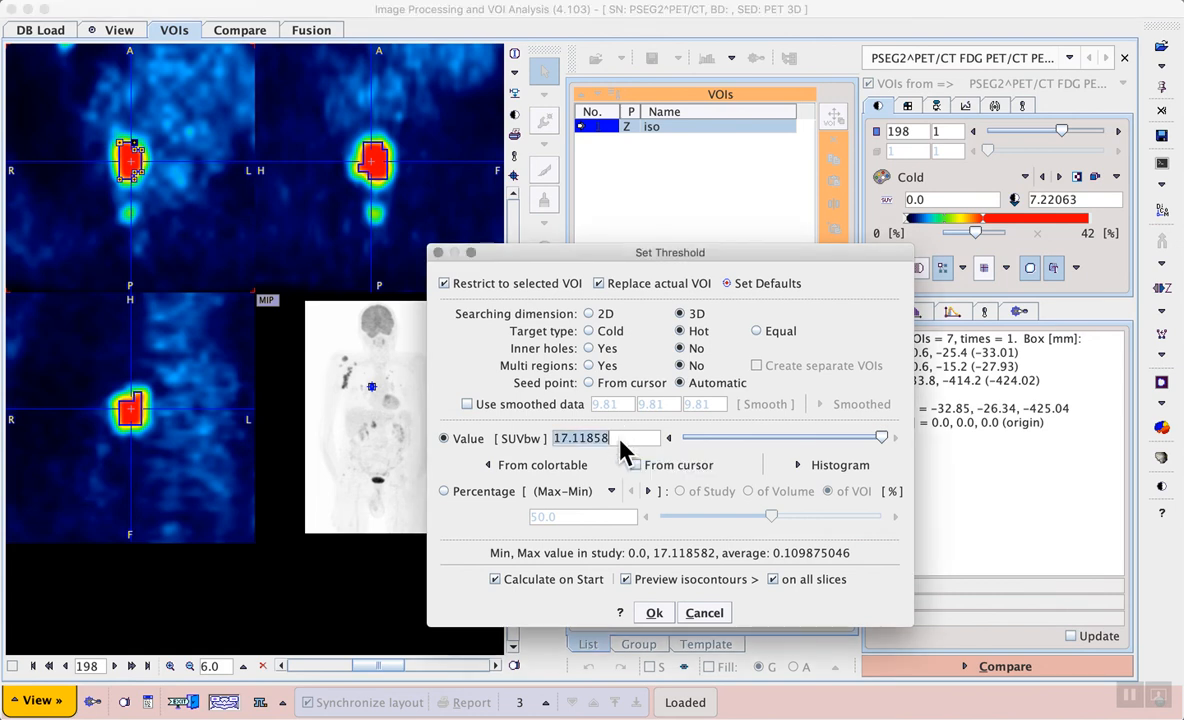
type("5")
key("Return")
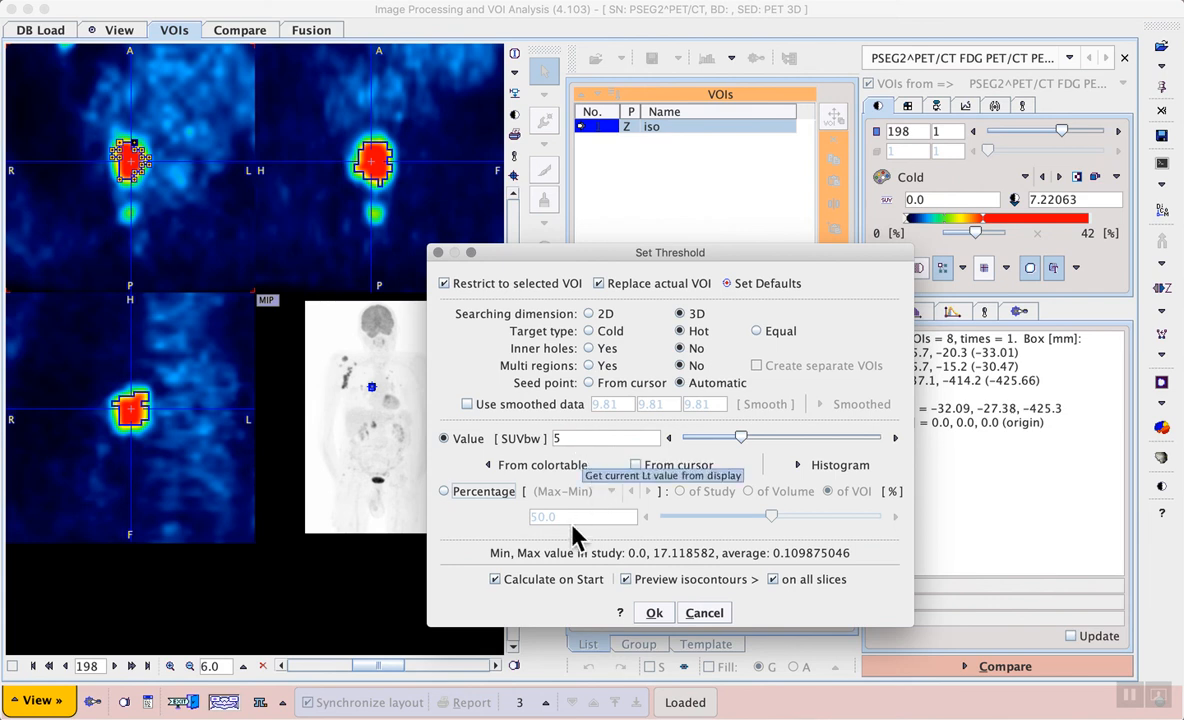
left_click(653, 613)
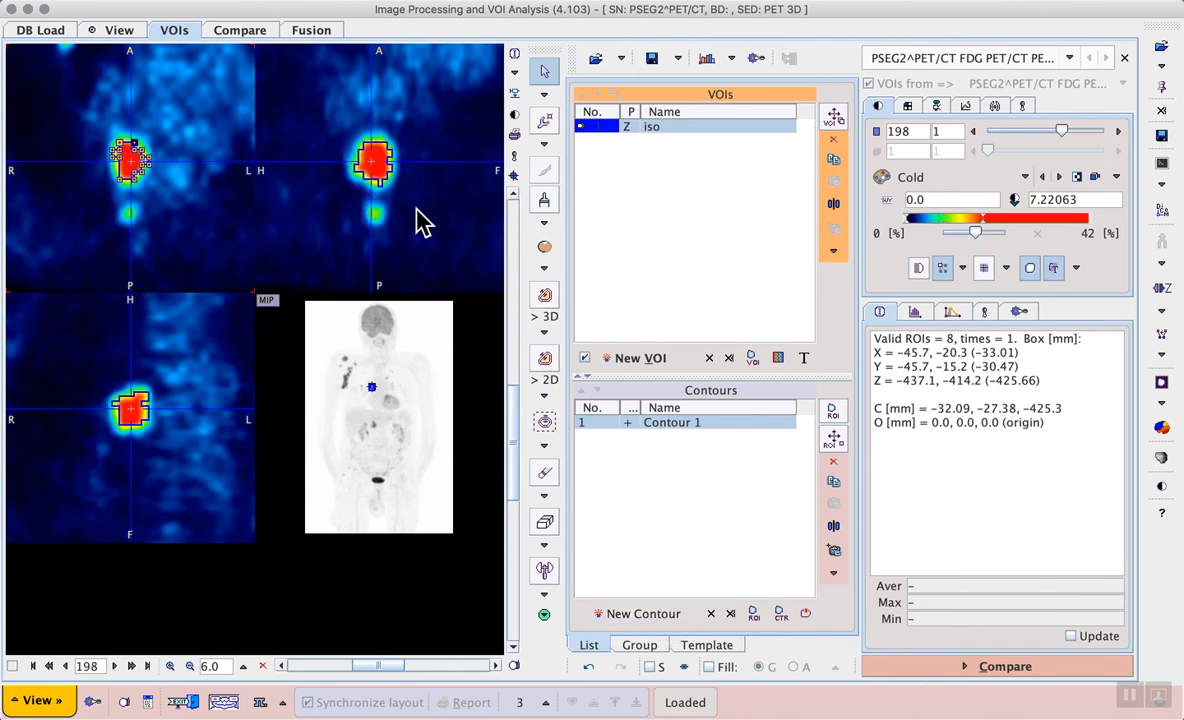
Step: Switch the PET image's display units from g/ml{SUVbw} back to the original units
left_click(885, 200)
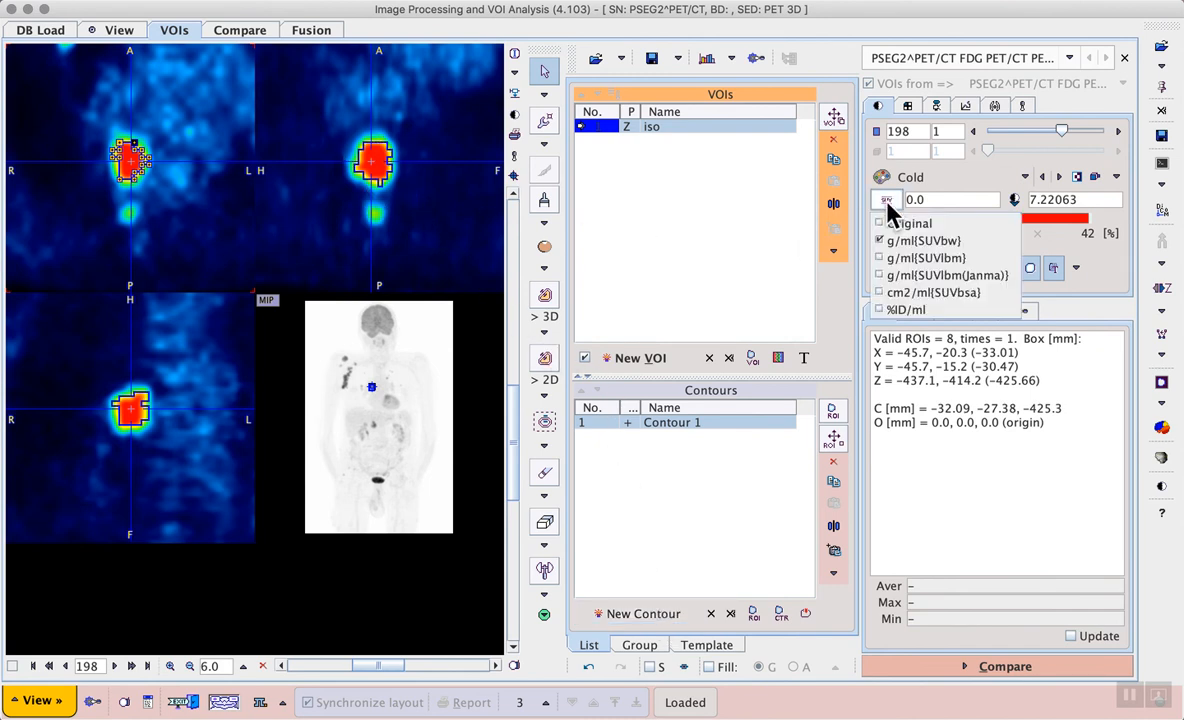
left_click(948, 226)
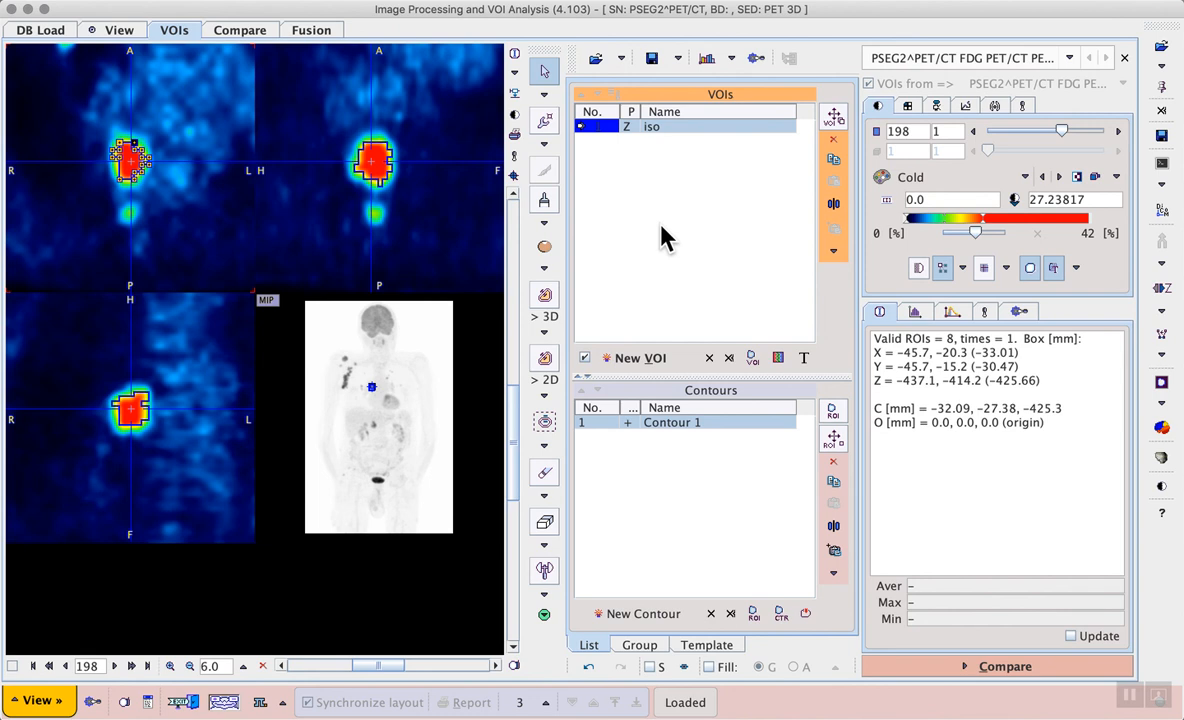
Step: Calculate the iso VOI's Averaged, Sd, Volume and Max statistics and display them all with SUV data units in g/ml{SUVbw}
left_click(757, 58)
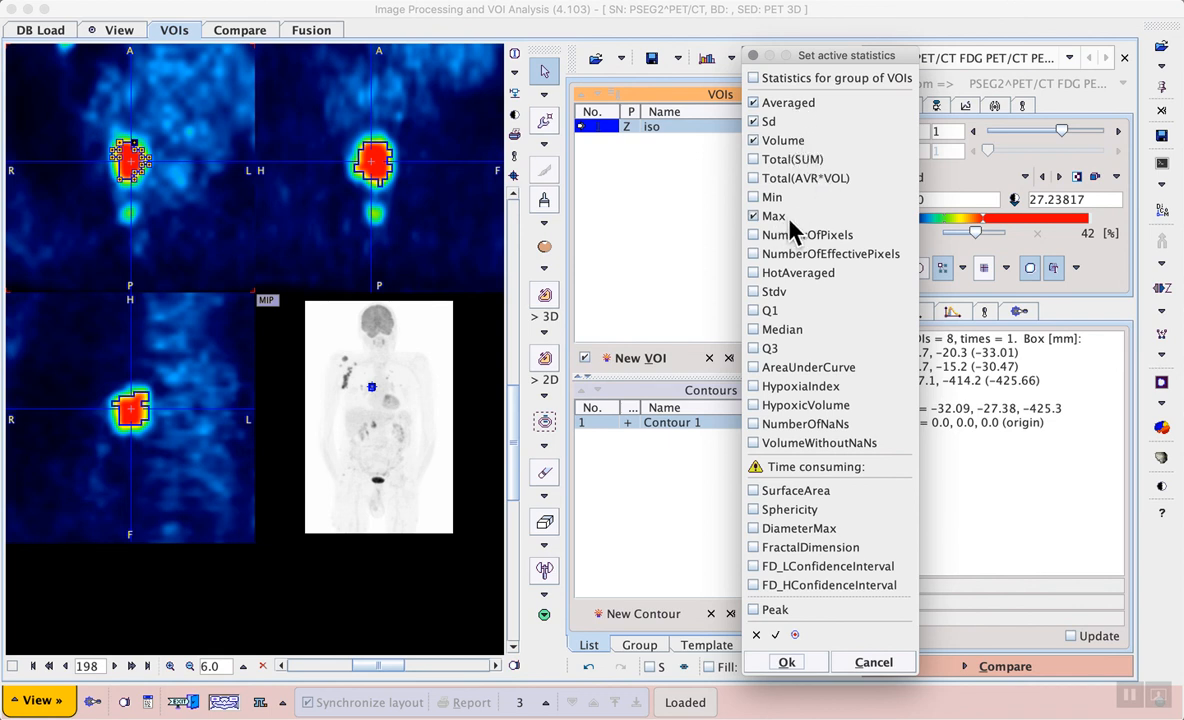
left_click(787, 663)
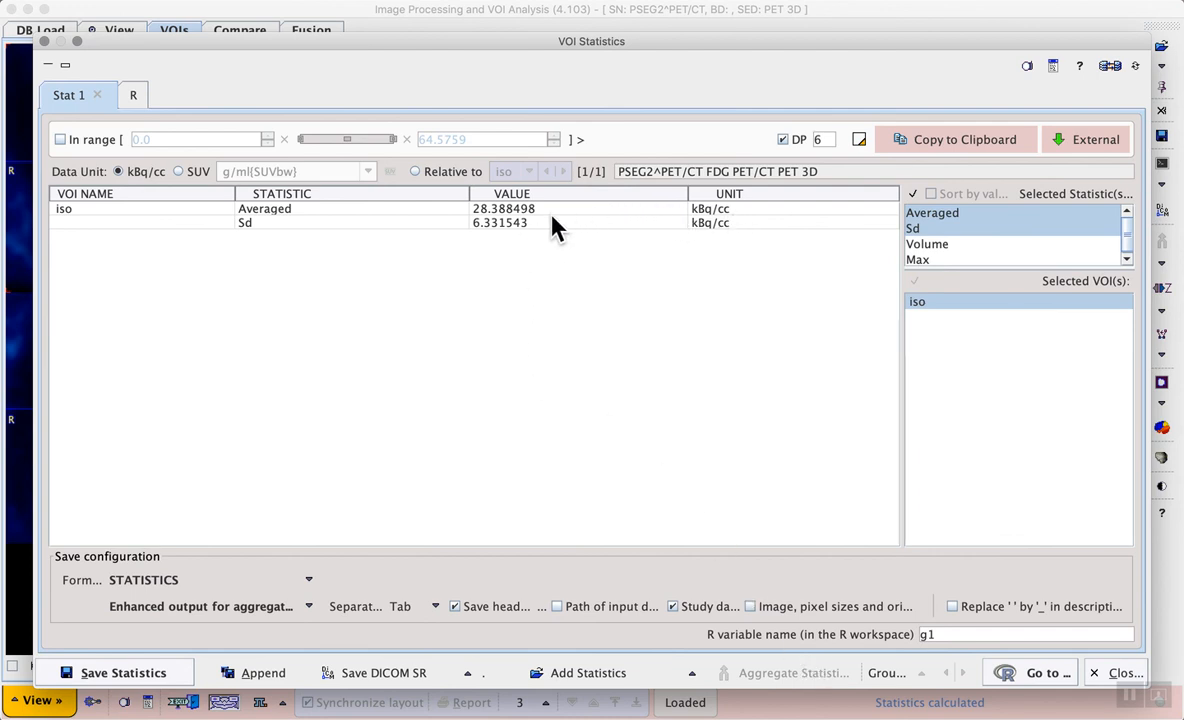
left_click(913, 195)
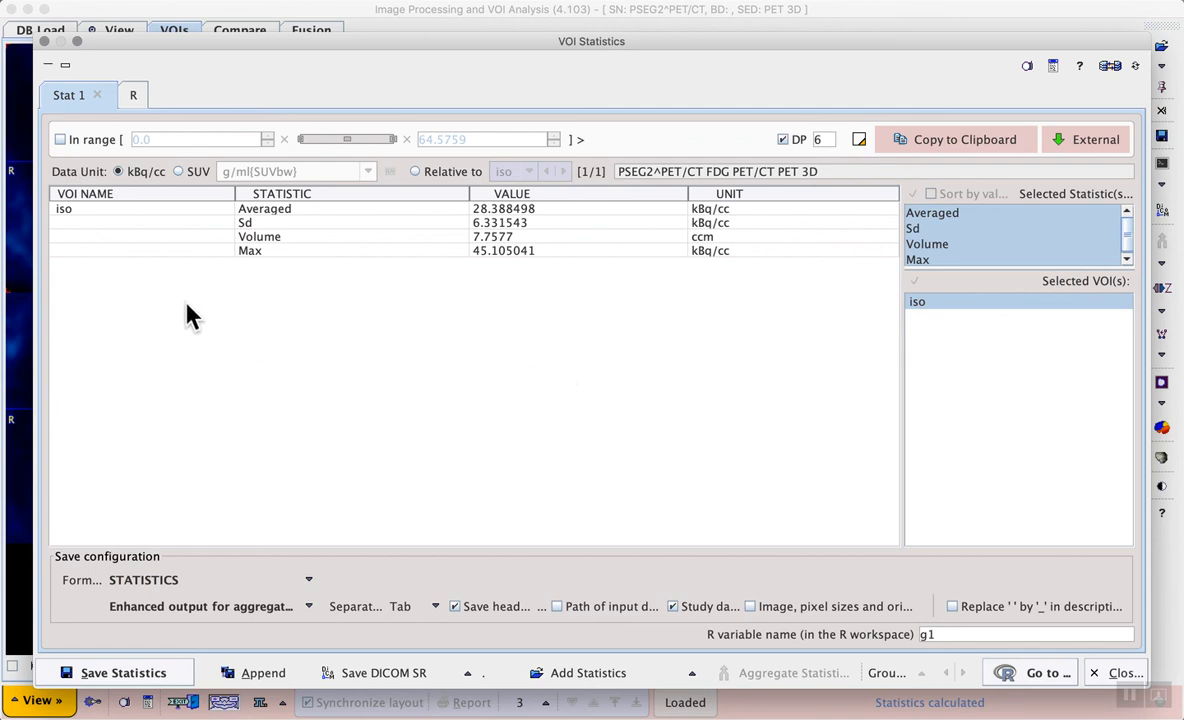
left_click(179, 172)
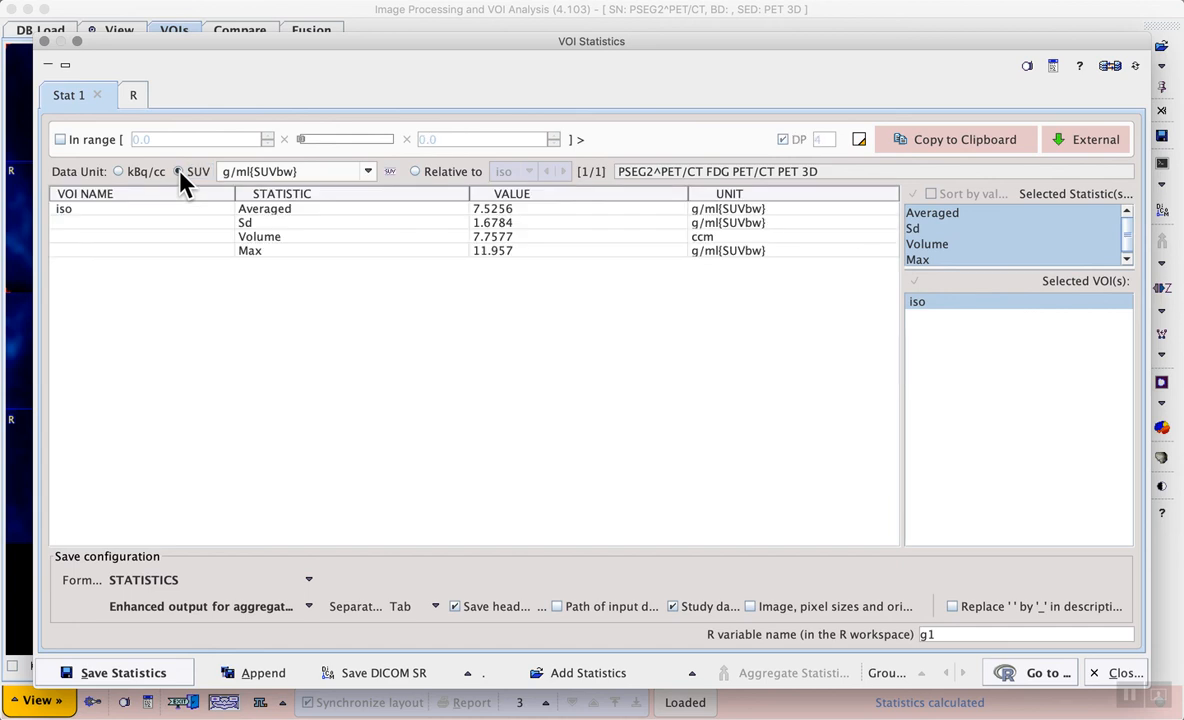